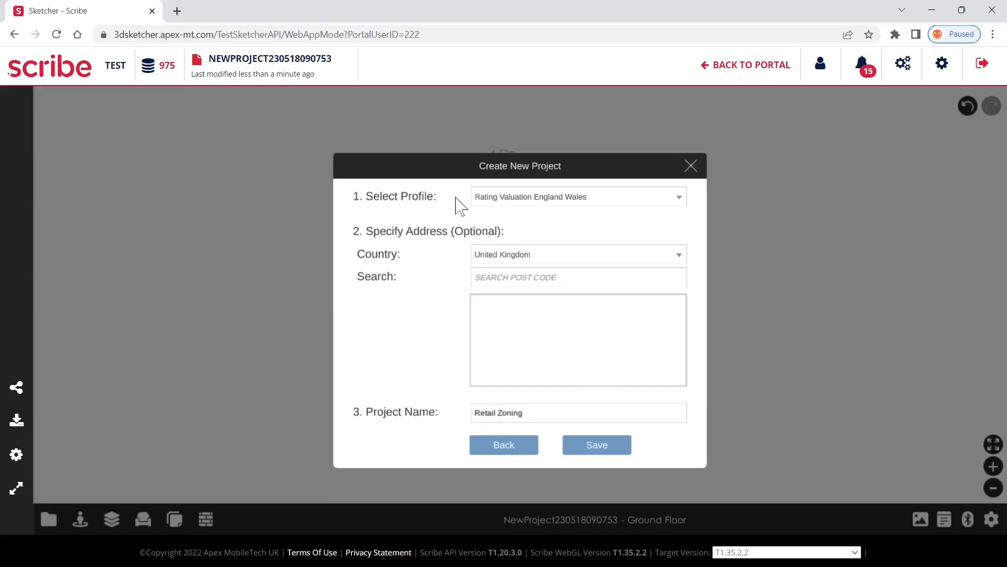
# Save the new Retail Zoning project and draw a rectangular Showroom about 6.16 m by 8.02 m.
pyautogui.click(590, 448)
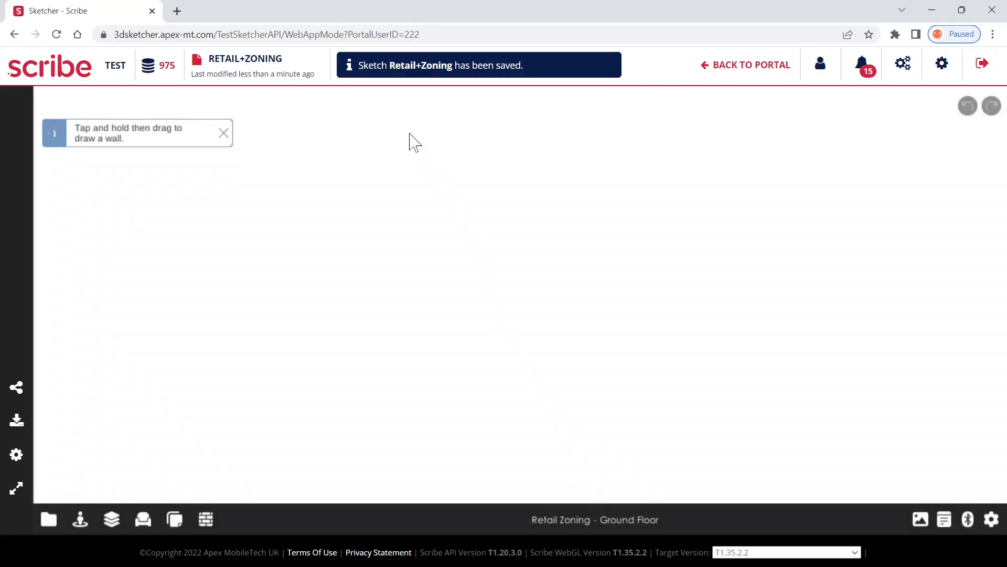
pyautogui.moveTo(410, 134)
pyautogui.mouseDown()
pyautogui.moveTo(406, 420)
pyautogui.moveTo(630, 399)
pyautogui.moveTo(639, 118)
pyautogui.moveTo(498, 119)
pyautogui.moveTo(405, 104)
pyautogui.moveTo(412, 135)
pyautogui.mouseUp()
pyautogui.click(527, 265)
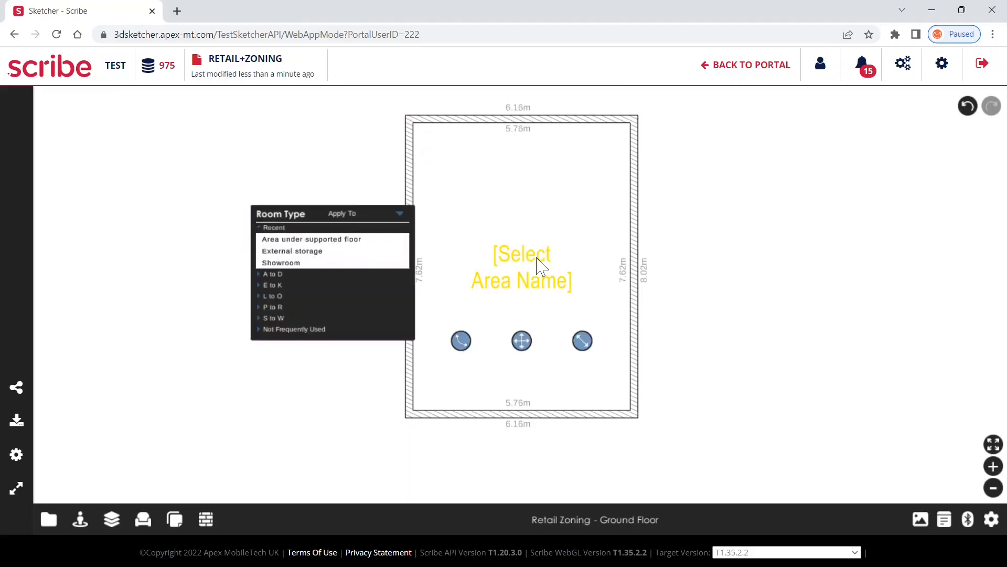
pyautogui.click(317, 262)
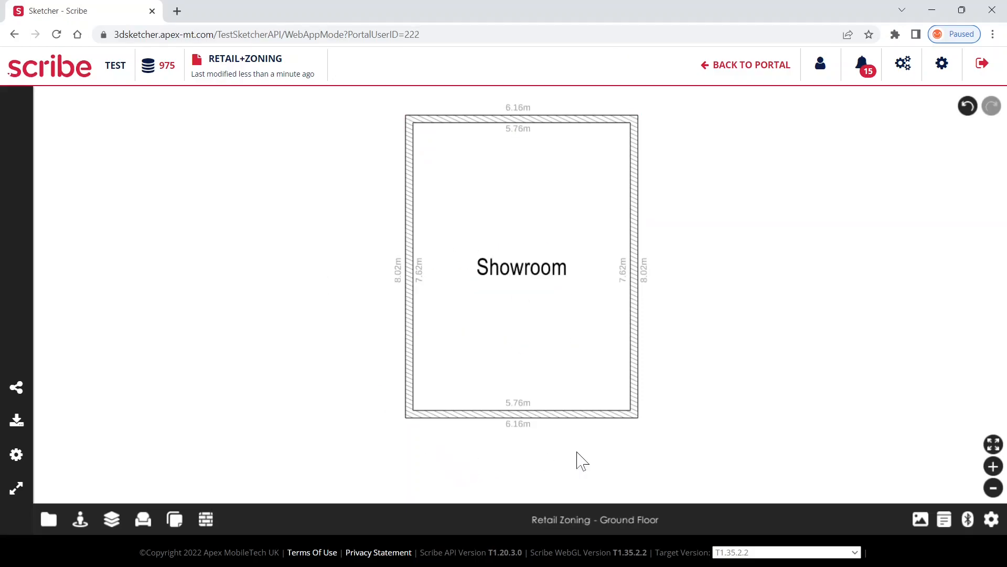
# Mark the showroom's lower wall as Frontage in its wall options.
pyautogui.scroll(1, 582, 447)
pyautogui.scroll(-3, 630, 417)
pyautogui.moveTo(754, 362); pyautogui.dragTo(748, 414)
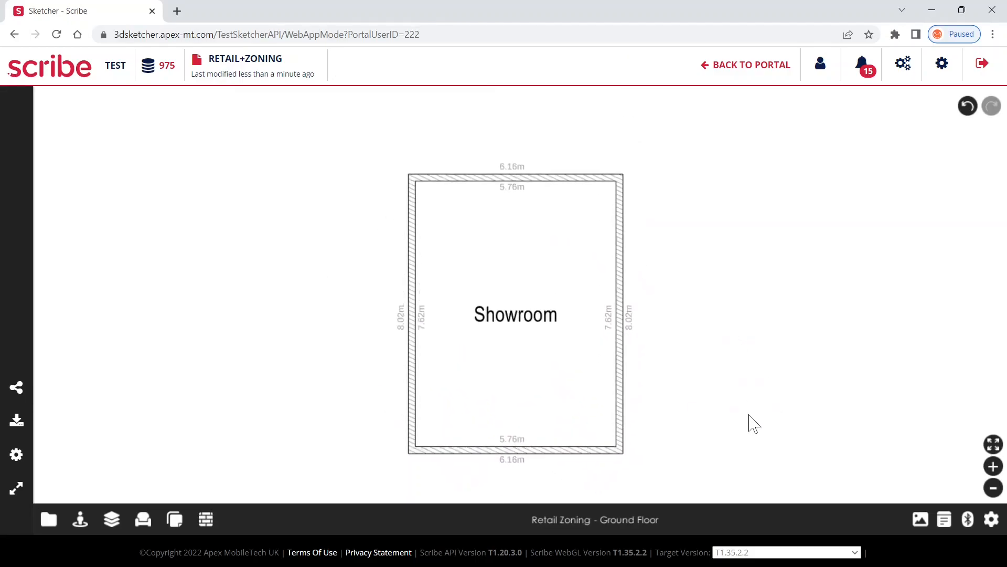
pyautogui.scroll(-2, 746, 404)
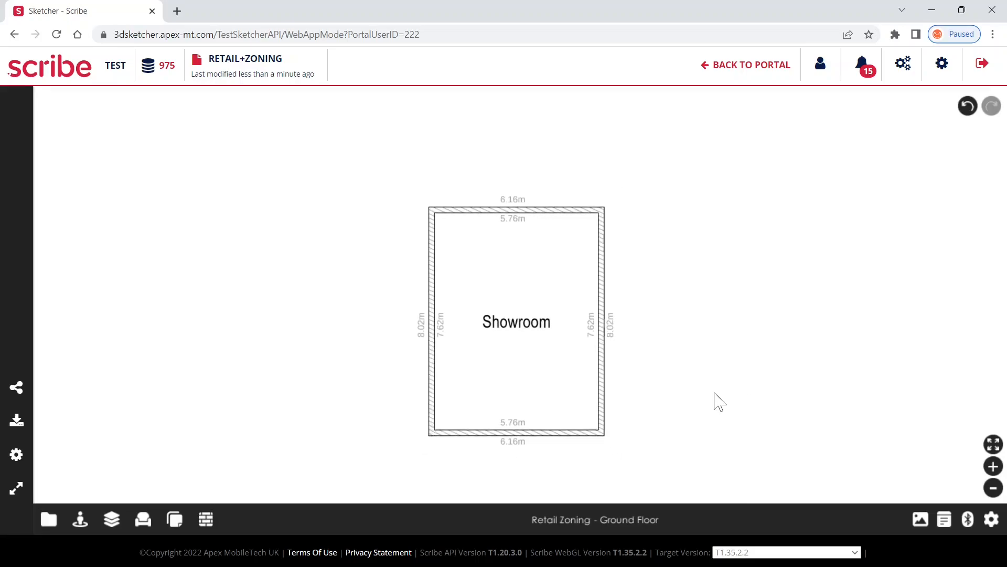
pyautogui.click(573, 421)
pyautogui.click(593, 383)
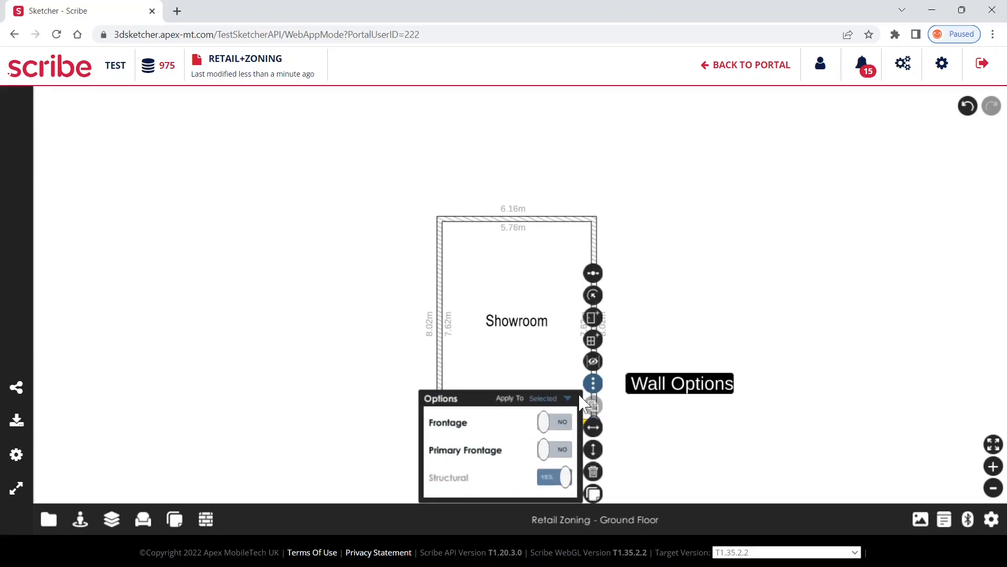
pyautogui.click(561, 433)
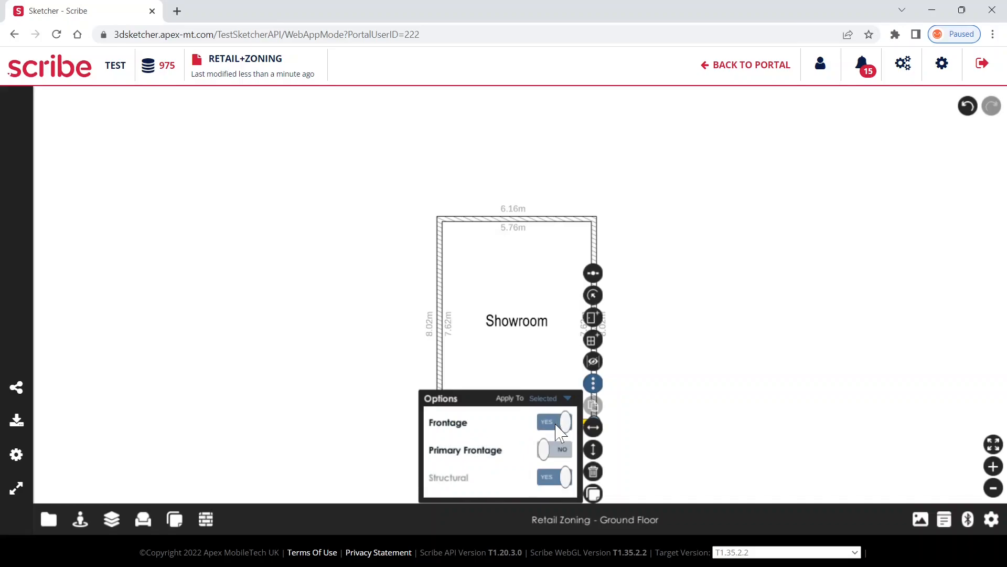
pyautogui.click(561, 433)
pyautogui.click(561, 434)
pyautogui.click(649, 430)
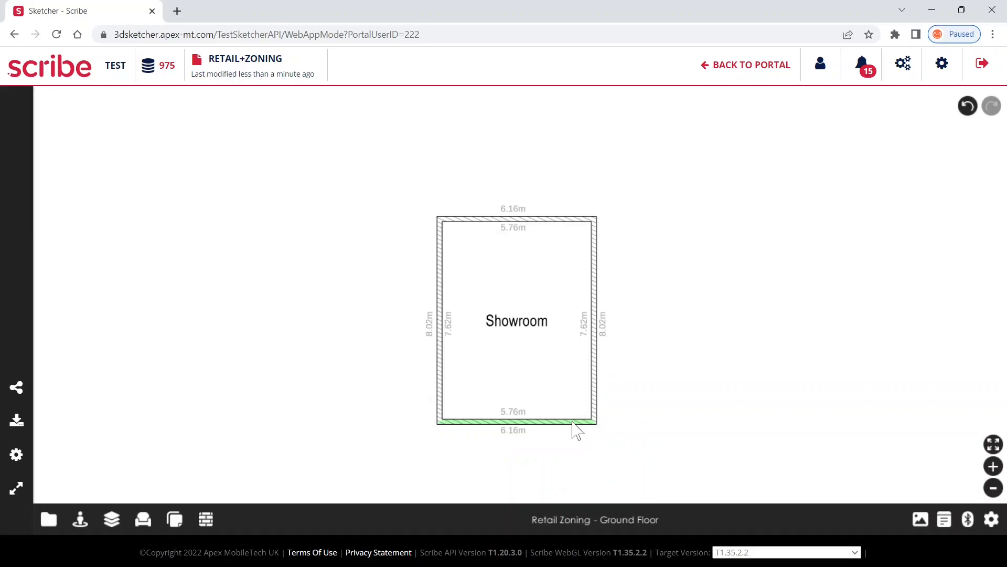
# Switch to Zone line mode to divide the showroom into retail zones.
pyautogui.click(206, 520)
pyautogui.click(231, 433)
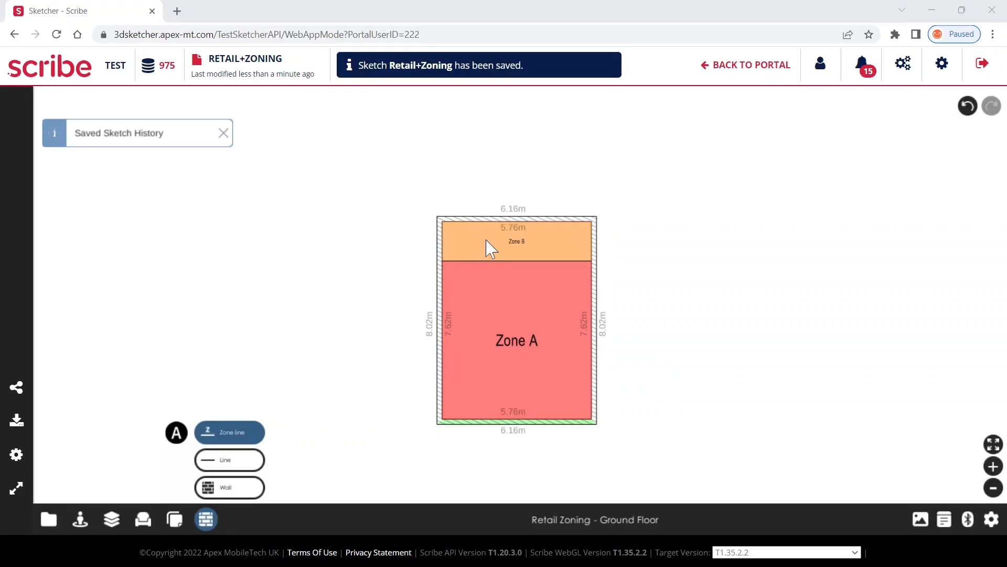
pyautogui.click(653, 335)
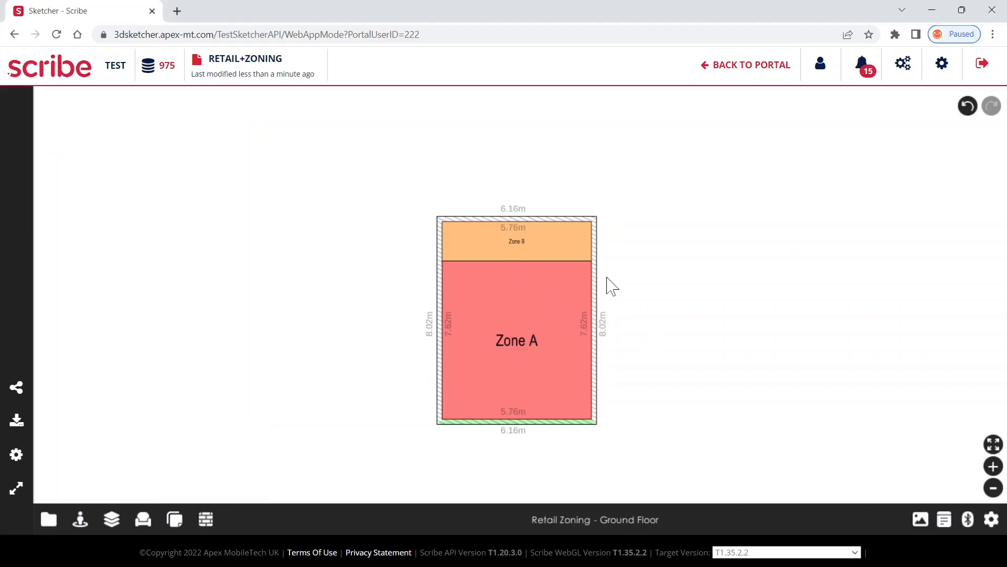
# Move the rear wall back in stages until the showroom's side walls are about 27.15 m long.
pyautogui.click(548, 219)
pyautogui.moveTo(547, 225); pyautogui.dragTo(548, 104)
pyautogui.moveTo(704, 135); pyautogui.dragTo(706, 276)
pyautogui.scroll(-3, 542, 275)
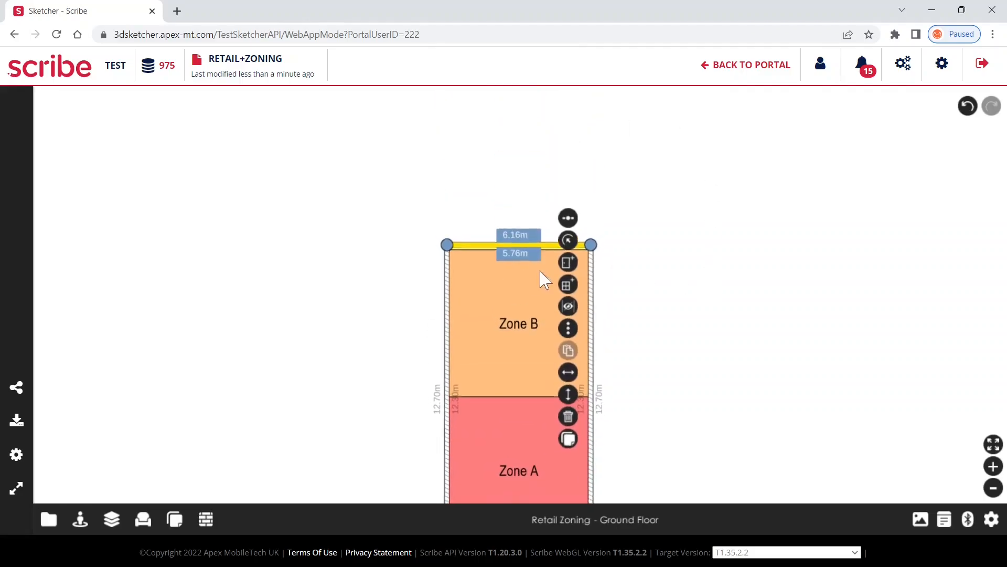
pyautogui.moveTo(493, 256); pyautogui.dragTo(483, 94)
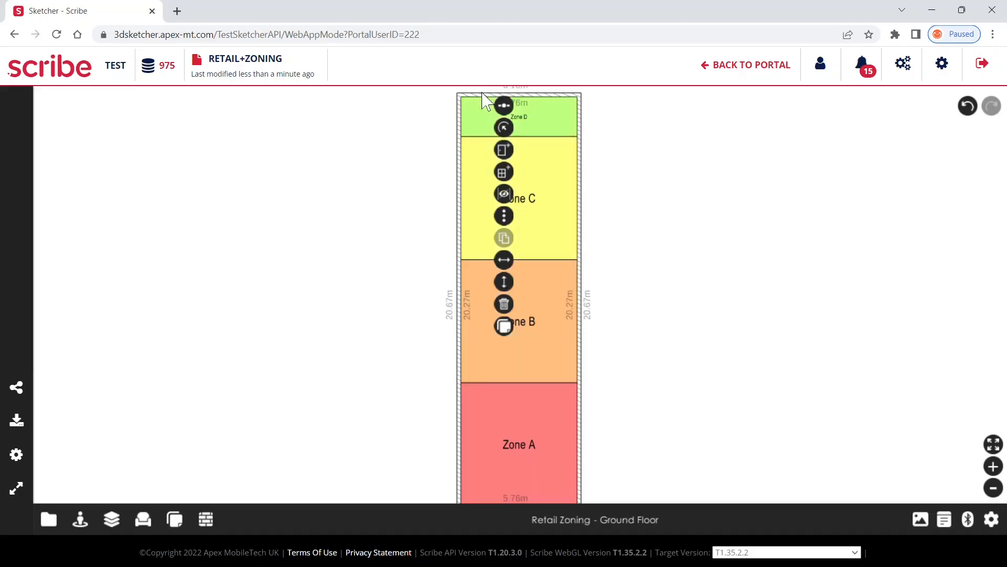
pyautogui.click(726, 364)
pyautogui.moveTo(646, 383); pyautogui.dragTo(638, 364)
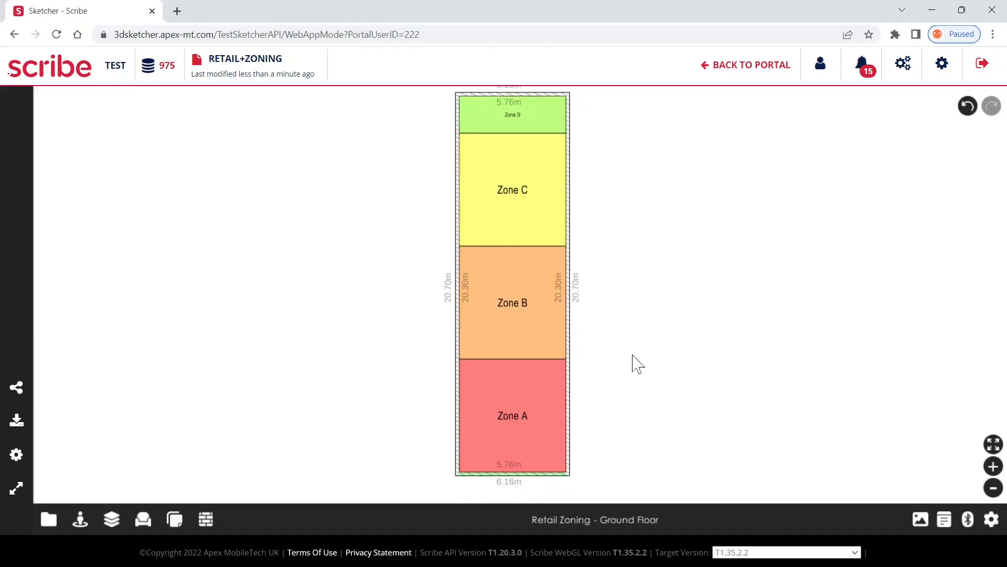
pyautogui.click(548, 205)
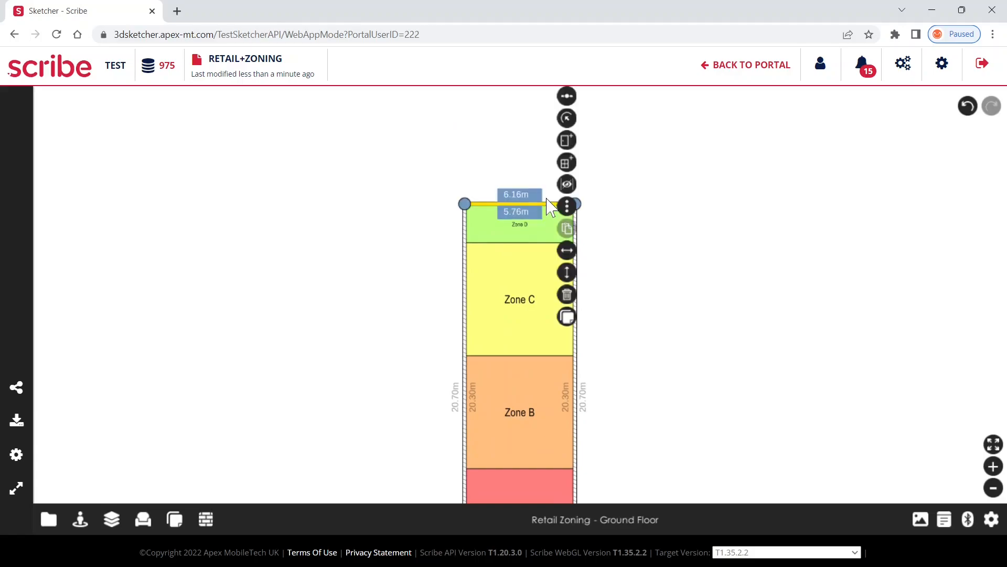
pyautogui.moveTo(548, 213); pyautogui.dragTo(548, 86)
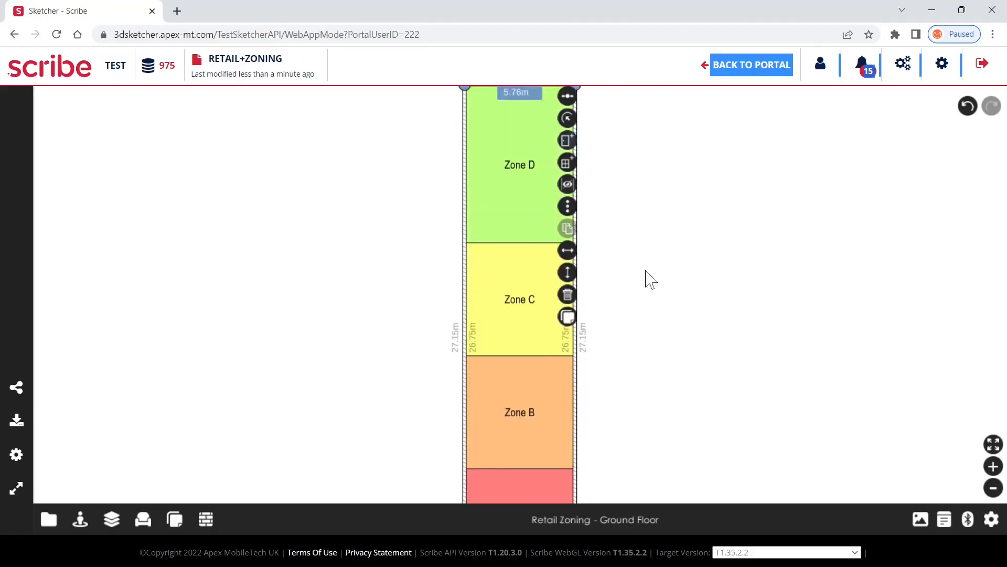
# Draw a full-width wall across the showroom about 3.91 m behind the frontage and display the zones again.
pyautogui.moveTo(694, 431); pyautogui.dragTo(672, 272)
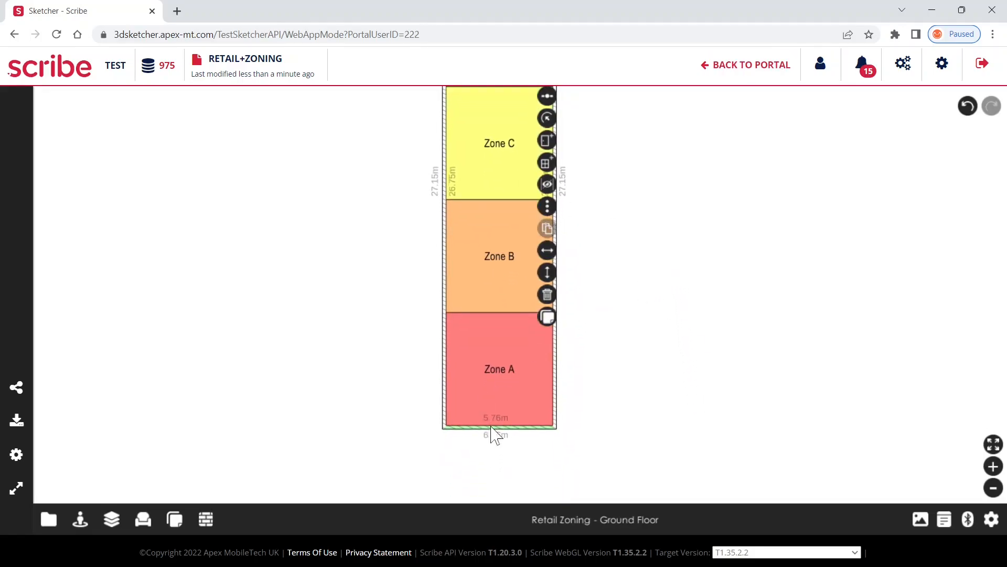
pyautogui.scroll(2, 588, 458)
pyautogui.click(206, 518)
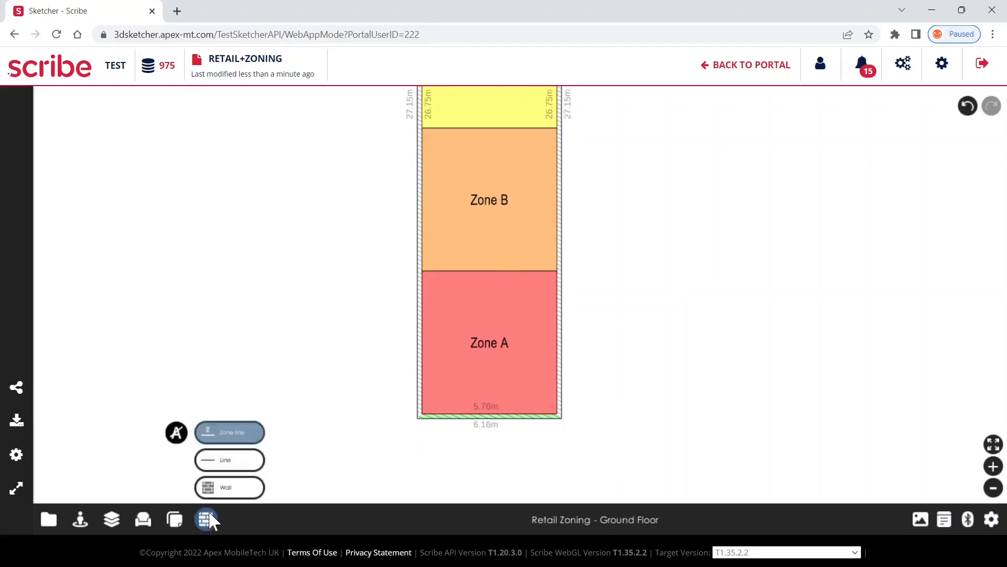
pyautogui.click(225, 488)
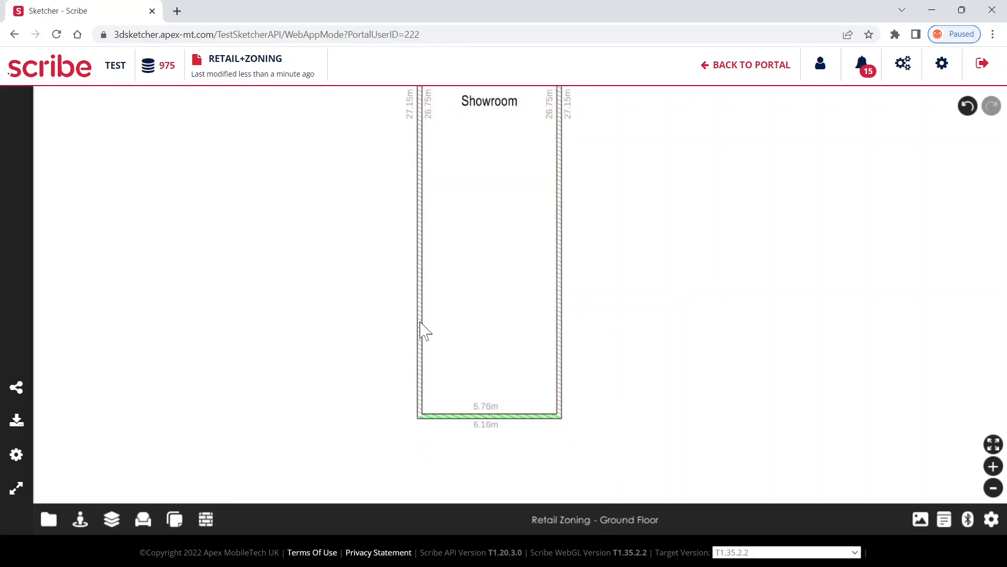
pyautogui.click(419, 321)
pyautogui.click(557, 321)
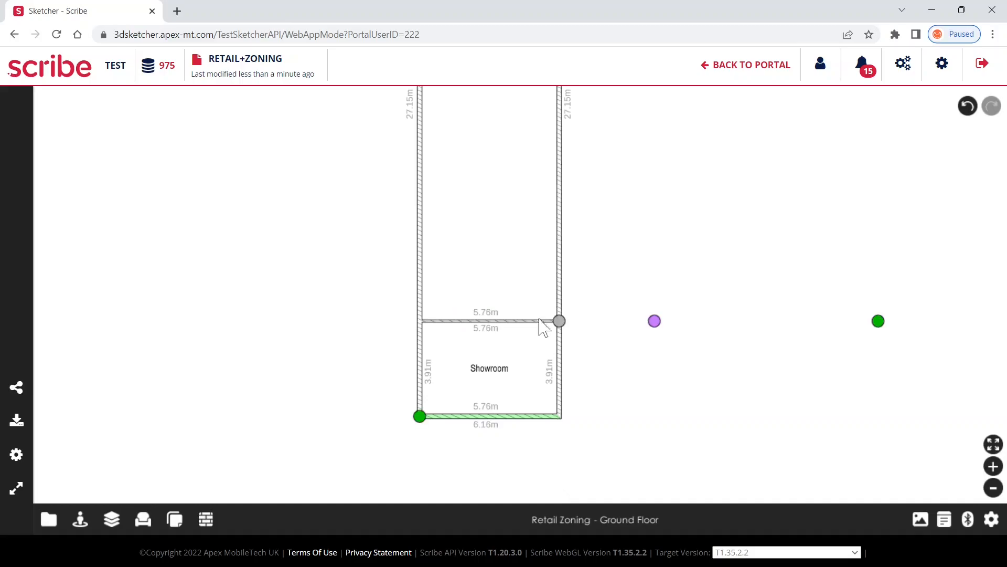
pyautogui.click(207, 518)
pyautogui.click(218, 434)
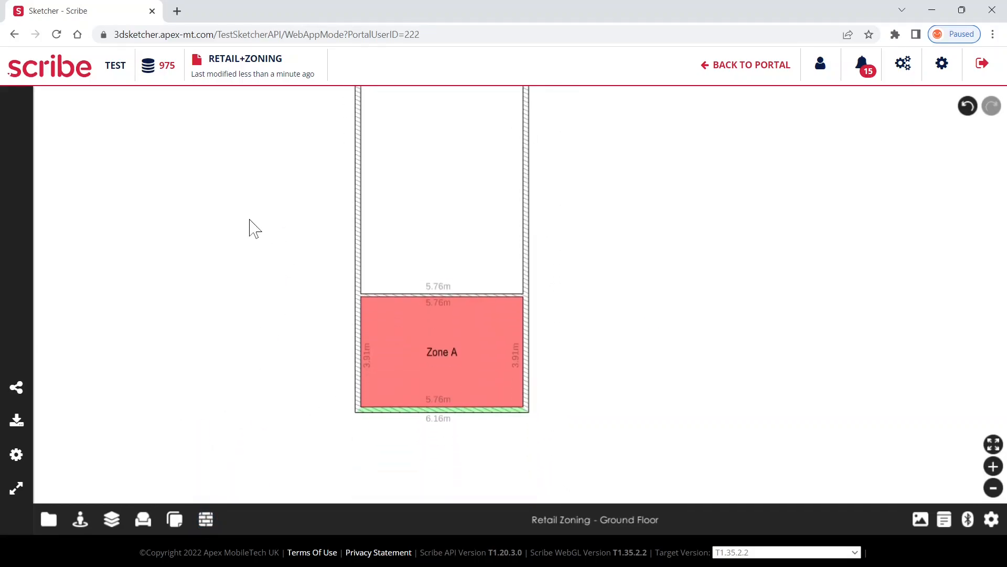
# Draw a partial wall about 2.88 m long from the left side wall, about 4.26 m behind the frontage, and display the zones.
pyautogui.scroll(3, 274, 330)
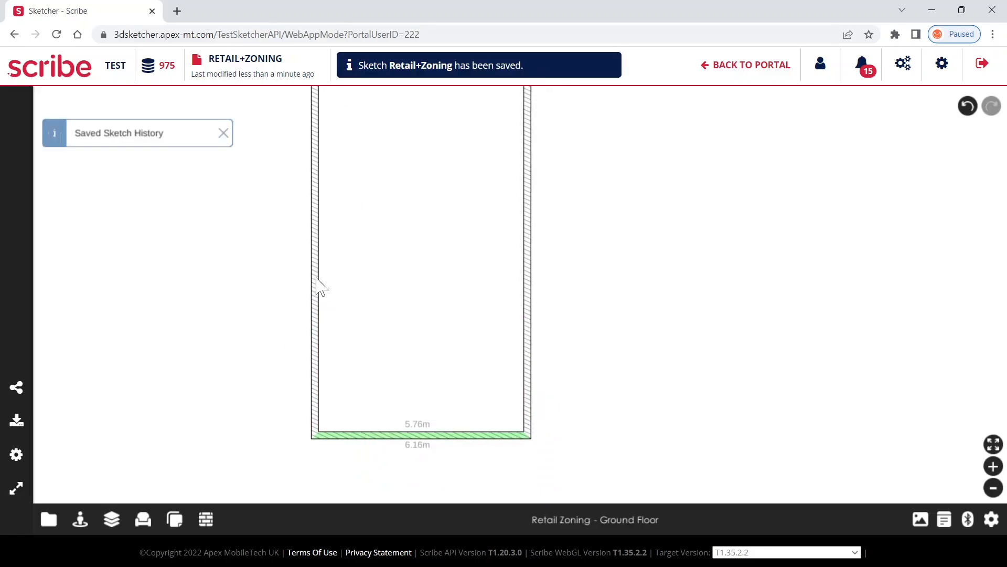
pyautogui.click(317, 277)
pyautogui.moveTo(316, 277)
pyautogui.mouseDown()
pyautogui.moveTo(436, 274)
pyautogui.moveTo(422, 277)
pyautogui.mouseUp()
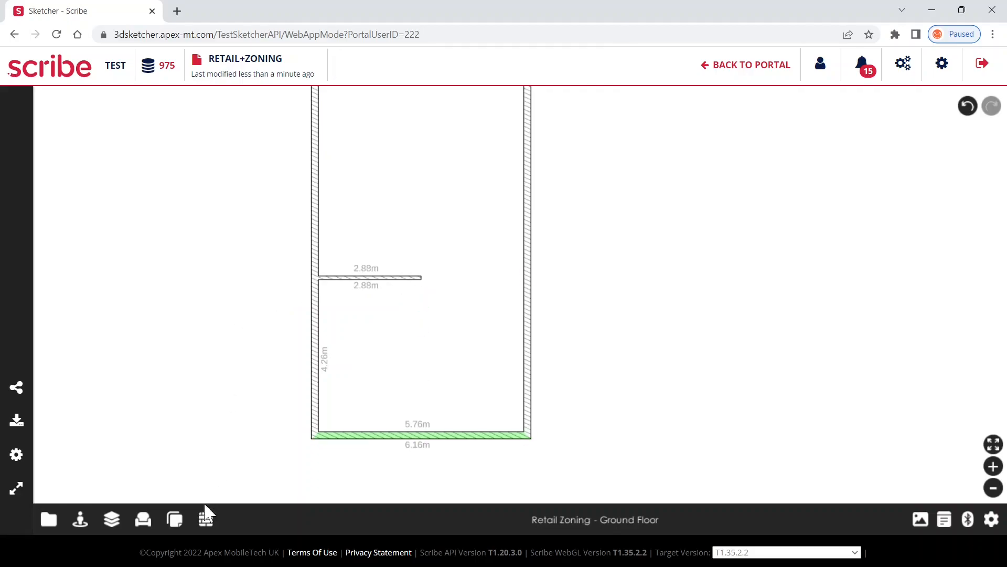
pyautogui.click(205, 518)
pyautogui.click(220, 440)
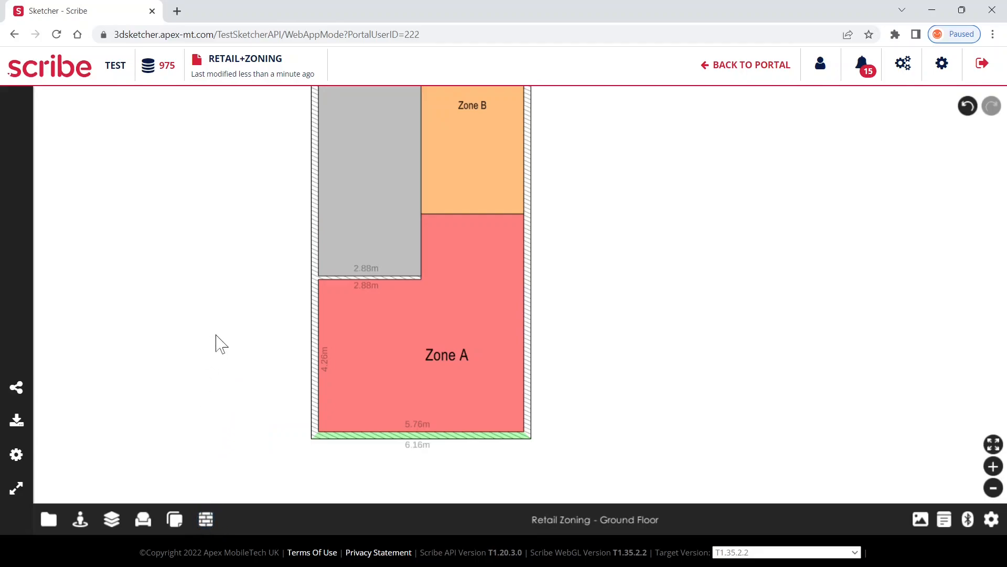
# Set the 2.88 m partial wall to non-structural in its wall options.
pyautogui.scroll(-2, 217, 335)
pyautogui.scroll(-3, 217, 334)
pyautogui.moveTo(227, 224); pyautogui.dragTo(212, 248)
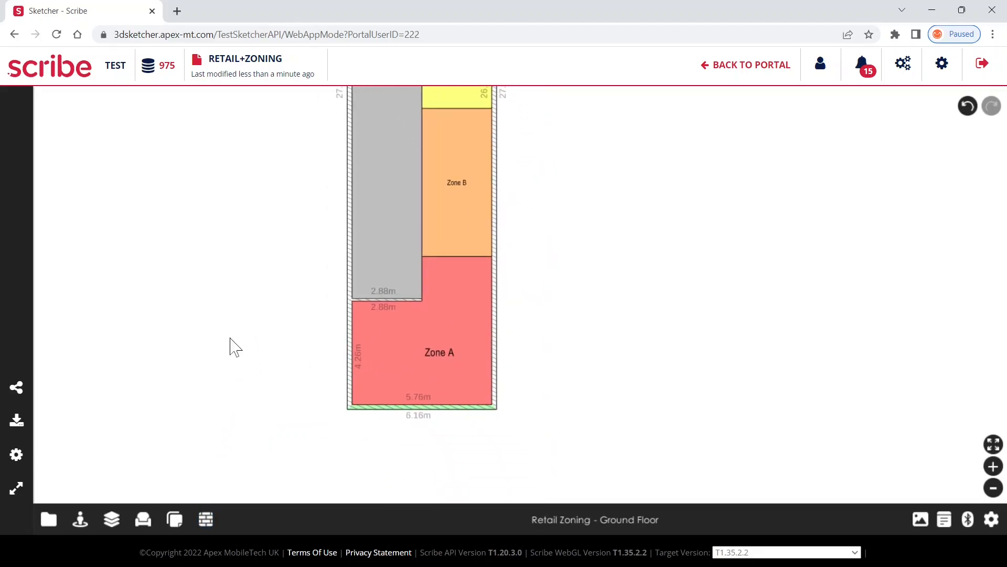
pyautogui.scroll(1, 249, 383)
pyautogui.scroll(2, 250, 383)
pyautogui.moveTo(209, 376); pyautogui.dragTo(245, 335)
pyautogui.scroll(1, 261, 368)
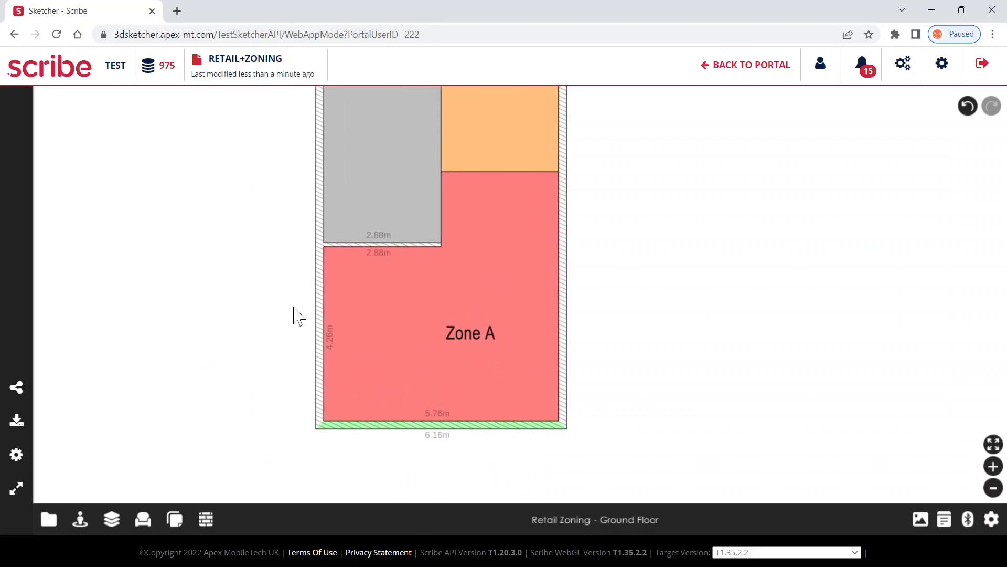
pyautogui.click(355, 248)
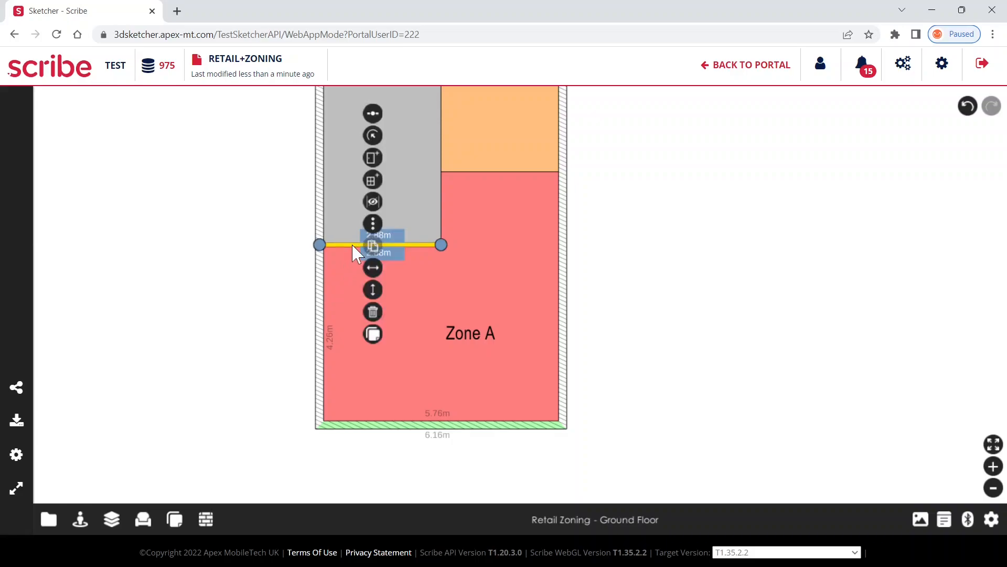
pyautogui.click(372, 224)
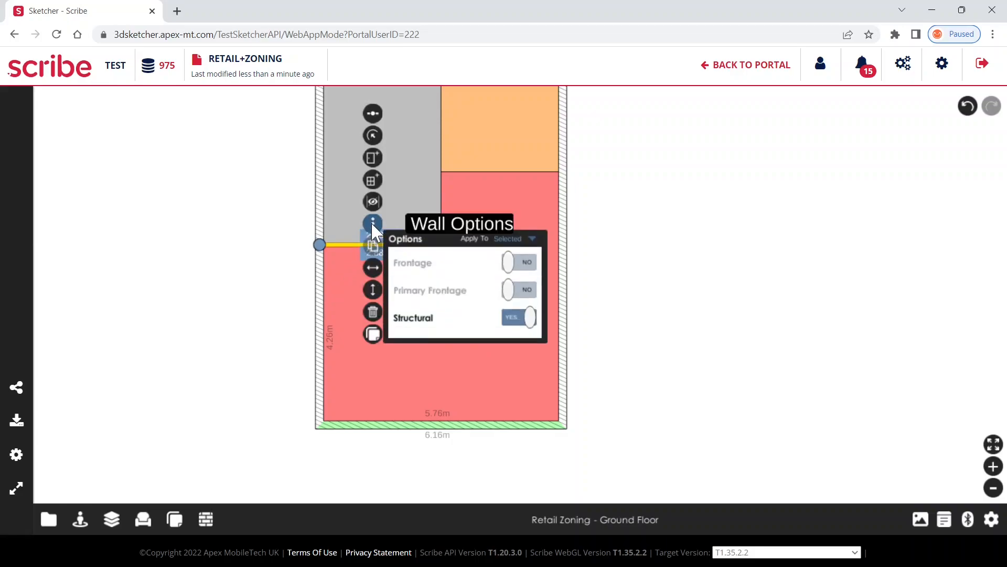
pyautogui.click(520, 316)
pyautogui.click(281, 318)
# Split the frontage wall near its middle into segments about 3.13 m and 3.03 m long.
pyautogui.scroll(2, 283, 317)
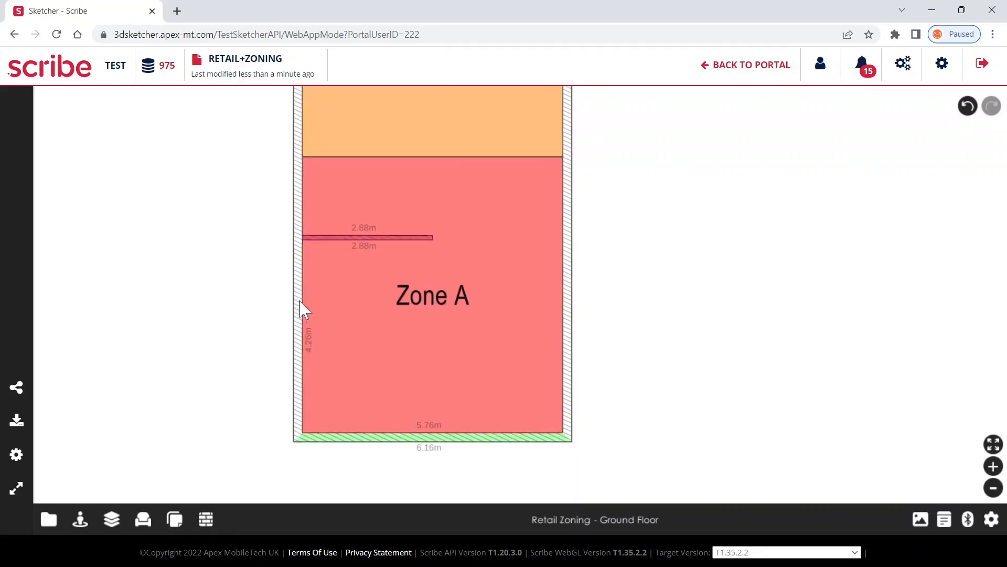
pyautogui.scroll(-4, 246, 232)
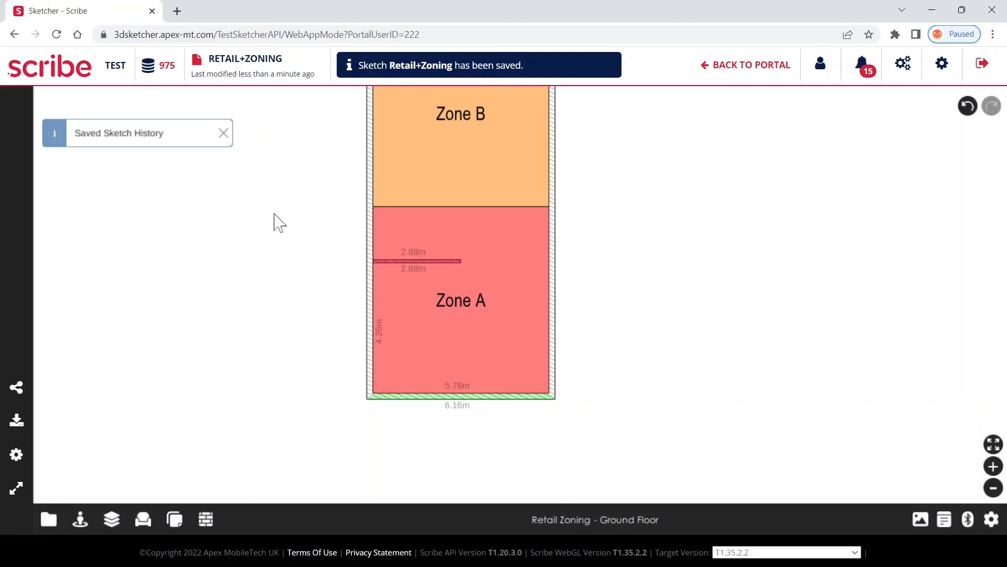
pyautogui.moveTo(274, 216); pyautogui.dragTo(288, 279)
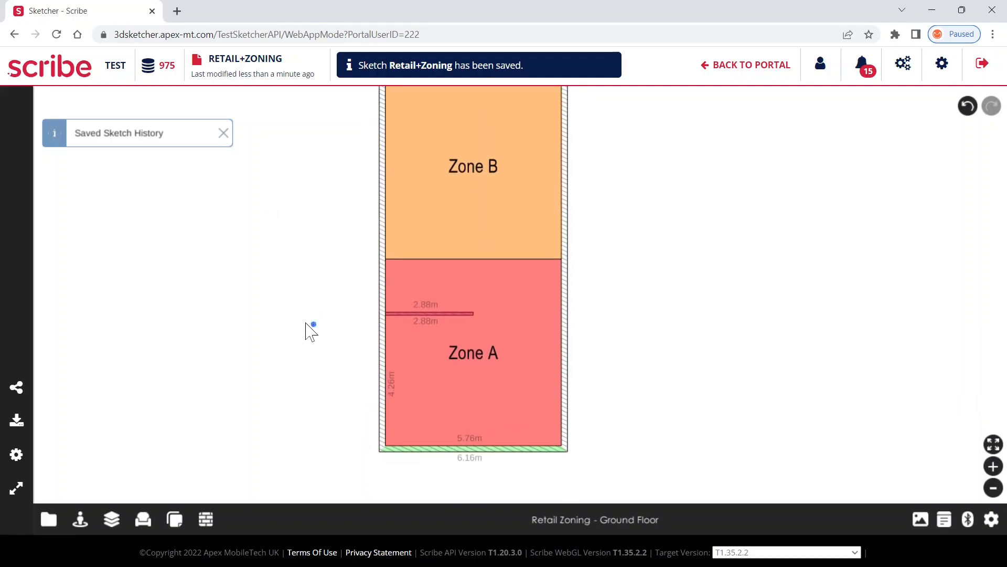
pyautogui.moveTo(305, 323); pyautogui.dragTo(273, 309)
pyautogui.scroll(3, 274, 309)
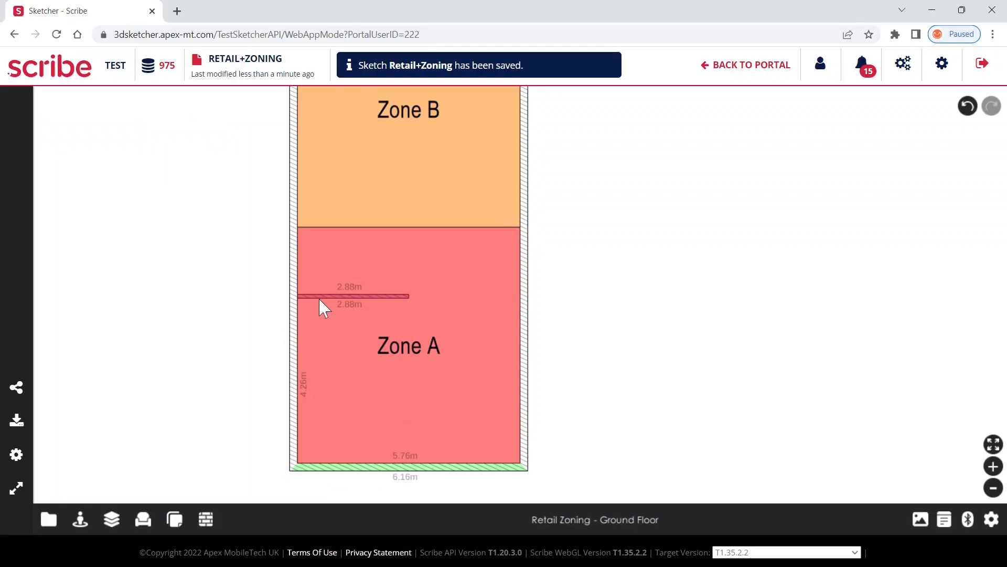
pyautogui.click(412, 468)
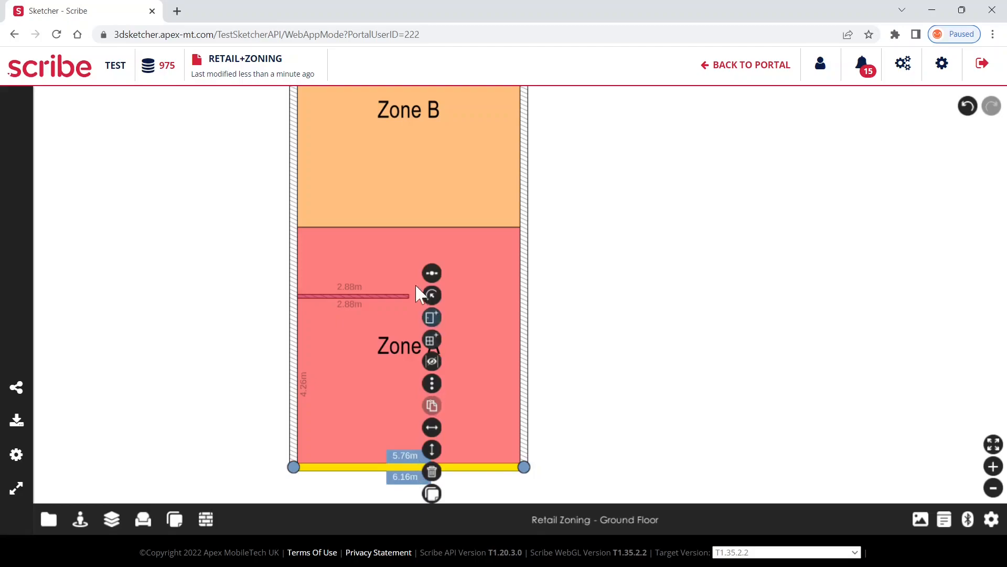
pyautogui.click(432, 274)
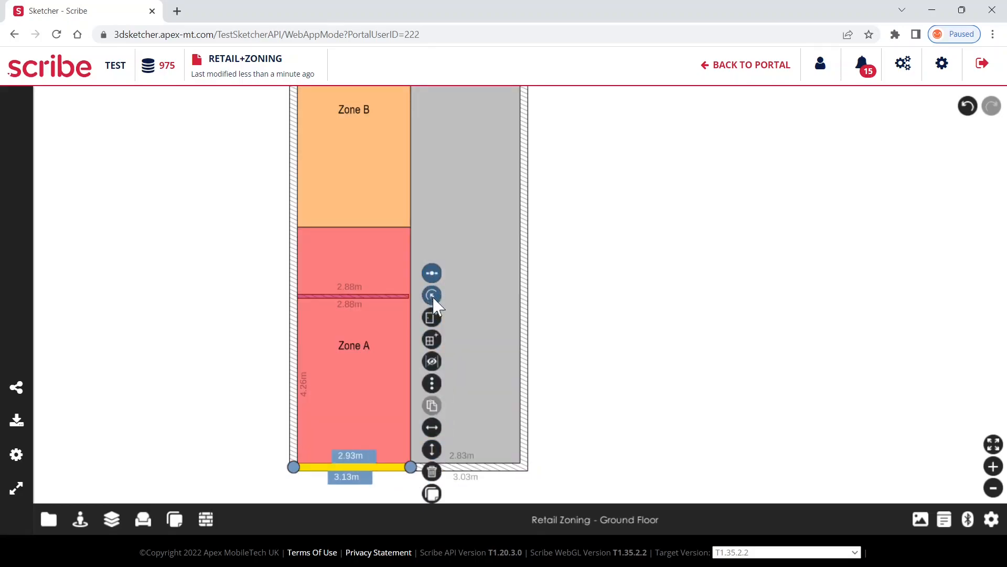
pyautogui.click(567, 387)
# Move the right-hand segment of the front wall inward to set it back from the frontage.
pyautogui.moveTo(575, 454); pyautogui.dragTo(561, 418)
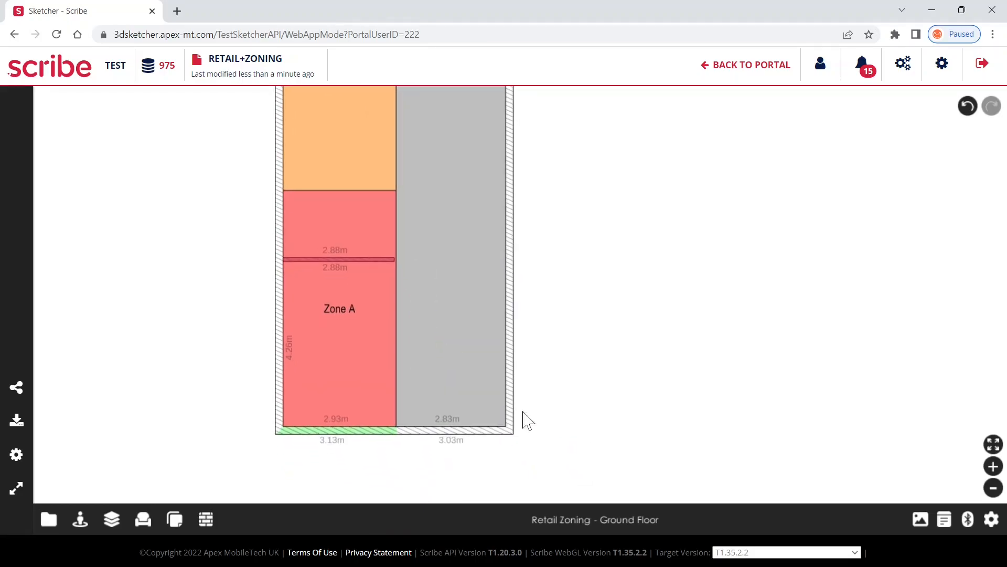
pyautogui.click(418, 434)
pyautogui.moveTo(418, 434); pyautogui.dragTo(421, 396)
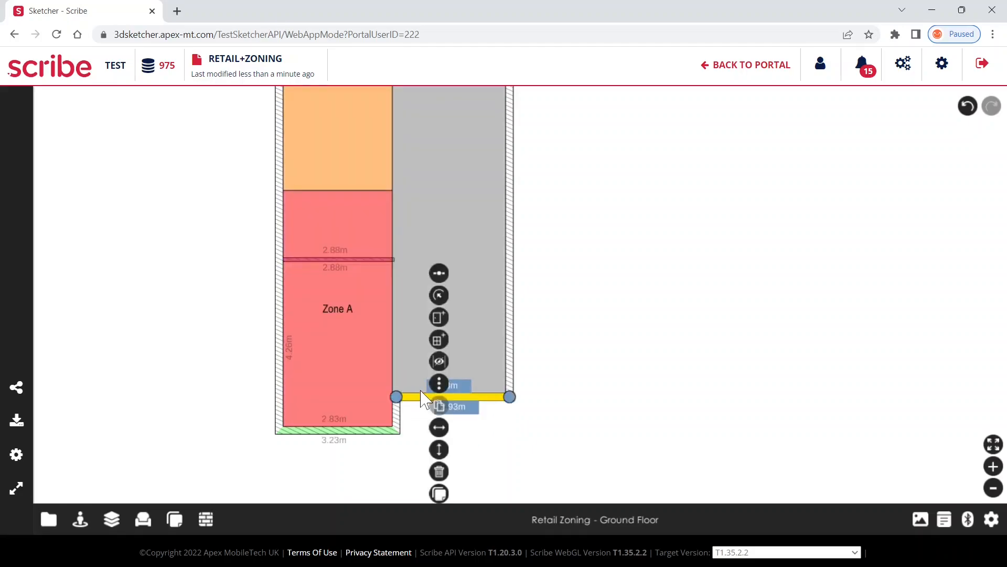
# Mark the set-back right-hand segment of the front wall as a frontage in its wall options.
pyautogui.click(439, 383)
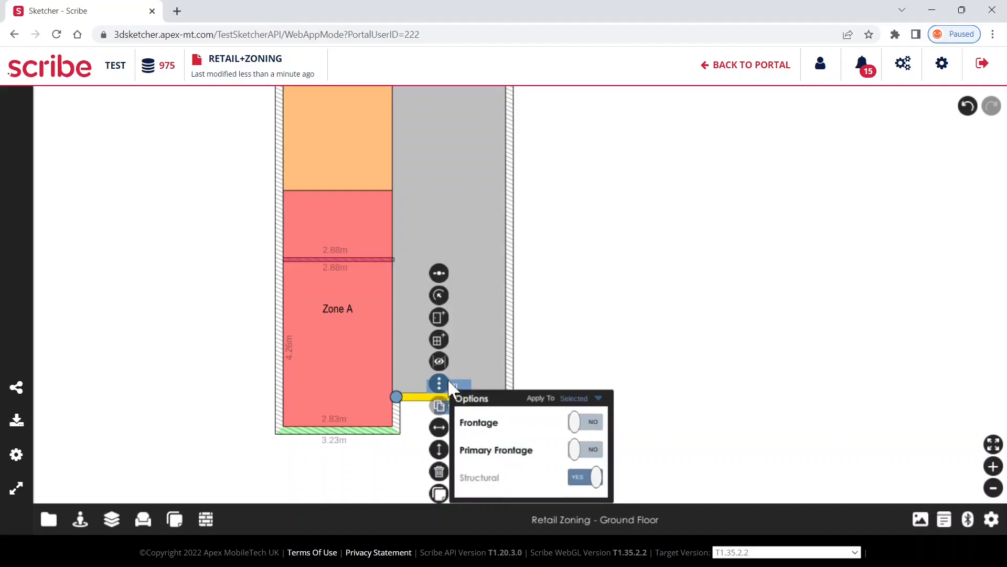
pyautogui.click(585, 422)
pyautogui.click(604, 353)
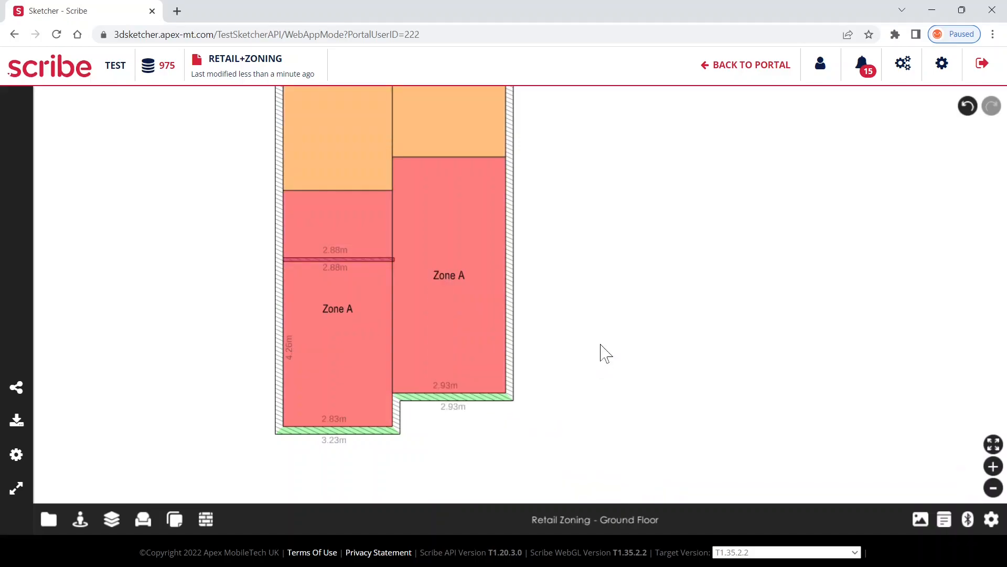
# Mark the long right side wall of the shop as a frontage.
pyautogui.scroll(-3, 464, 357)
pyautogui.moveTo(623, 238); pyautogui.dragTo(580, 265)
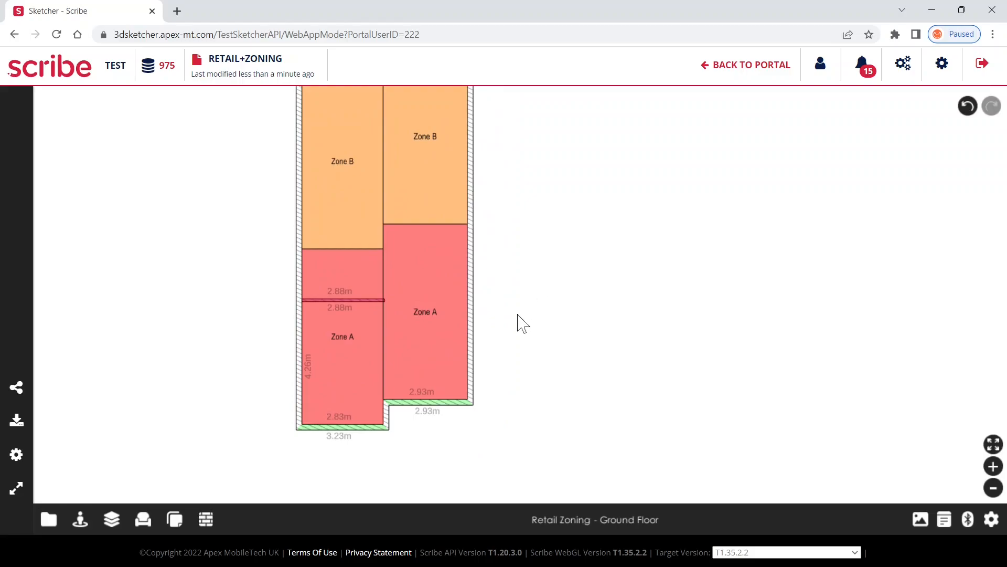
pyautogui.click(472, 318)
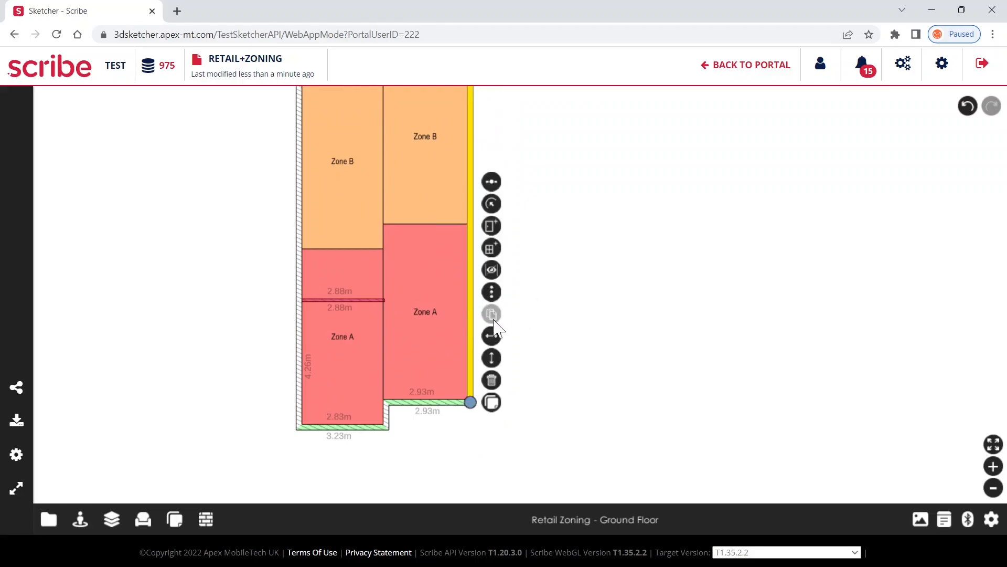
pyautogui.click(491, 292)
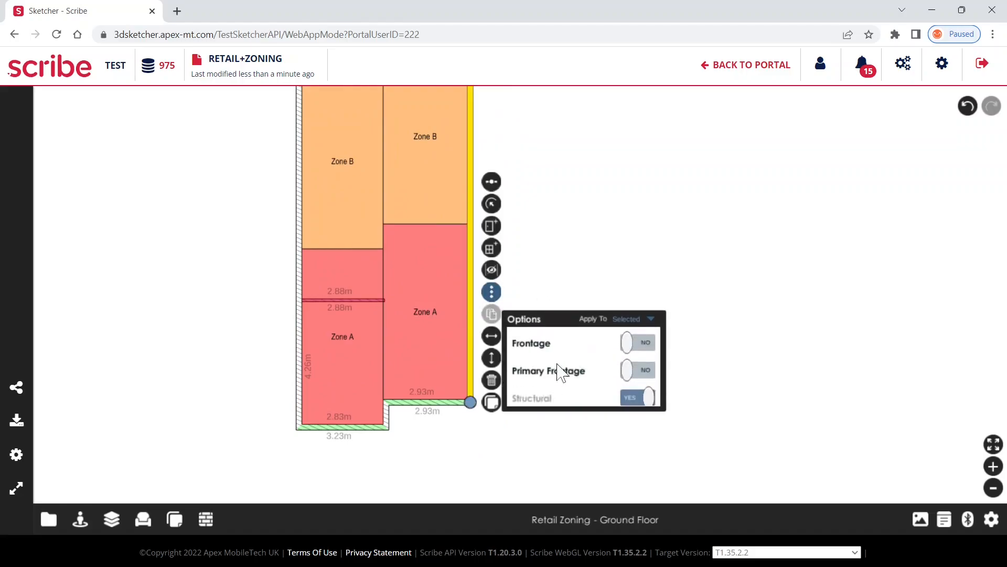
pyautogui.click(644, 332)
pyautogui.click(604, 241)
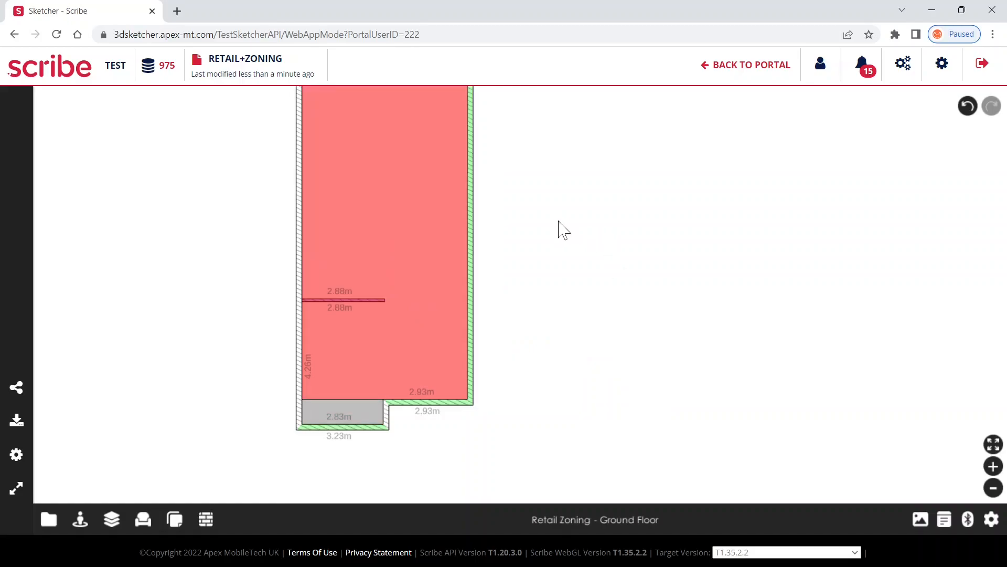
# Set the 3.23 m front wall segment as the primary frontage.
pyautogui.moveTo(558, 227); pyautogui.dragTo(582, 247)
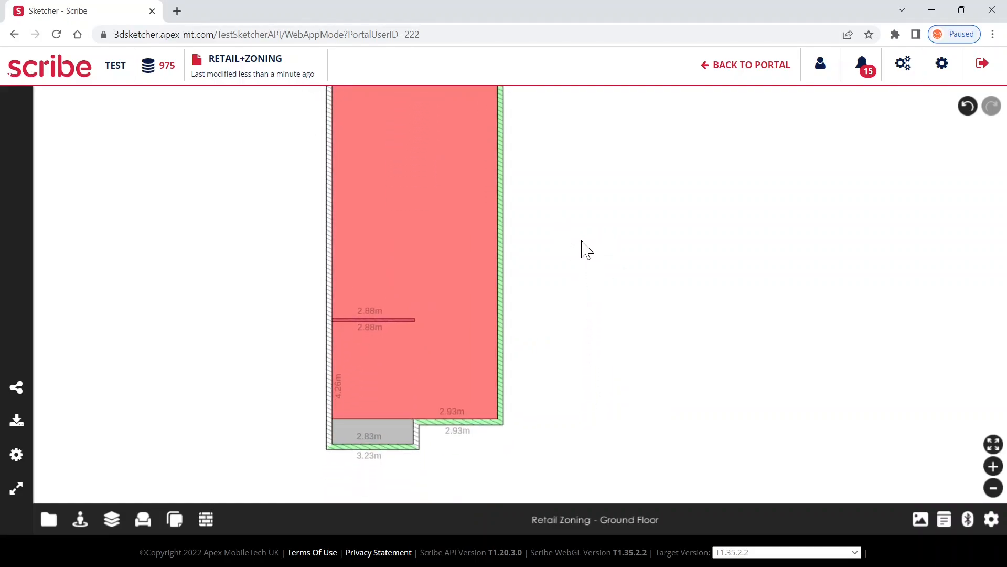
pyautogui.moveTo(500, 442); pyautogui.dragTo(519, 384)
pyautogui.scroll(2, 485, 409)
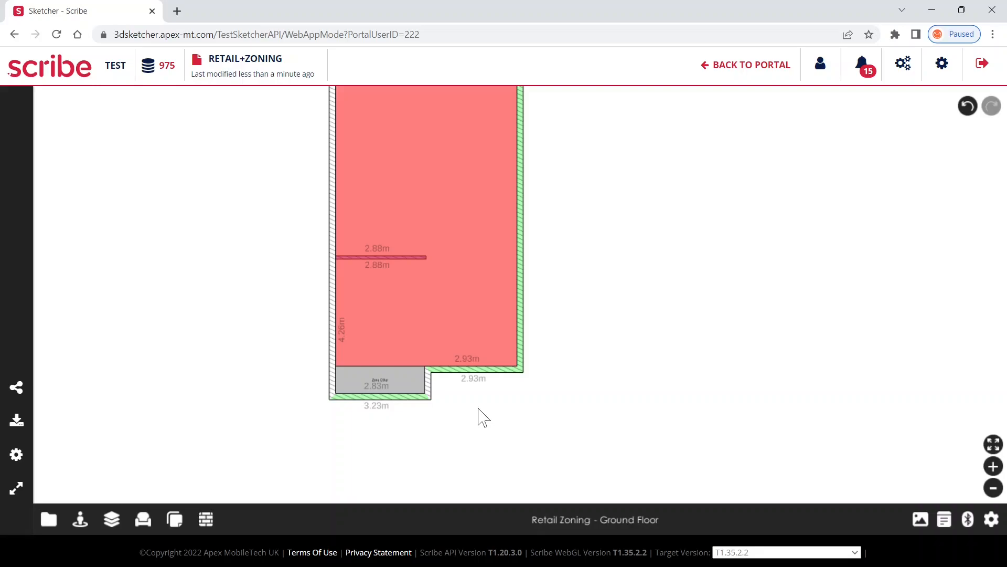
pyautogui.click(410, 398)
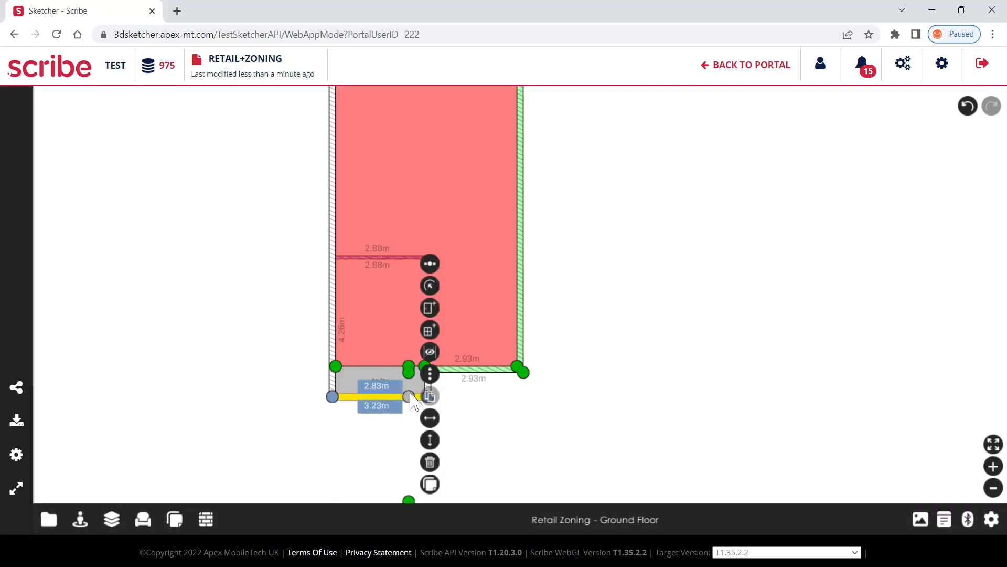
pyautogui.click(429, 373)
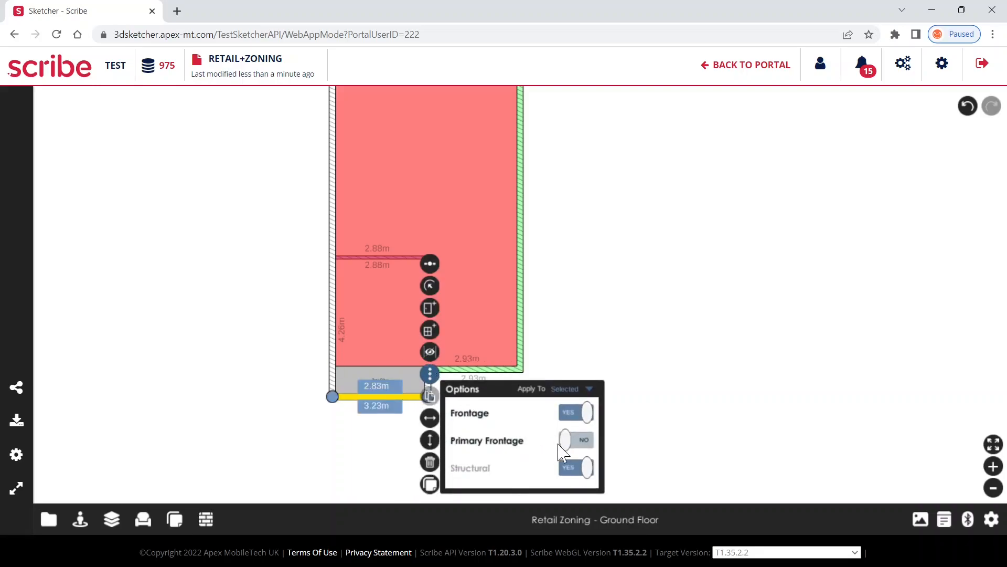
pyautogui.click(571, 444)
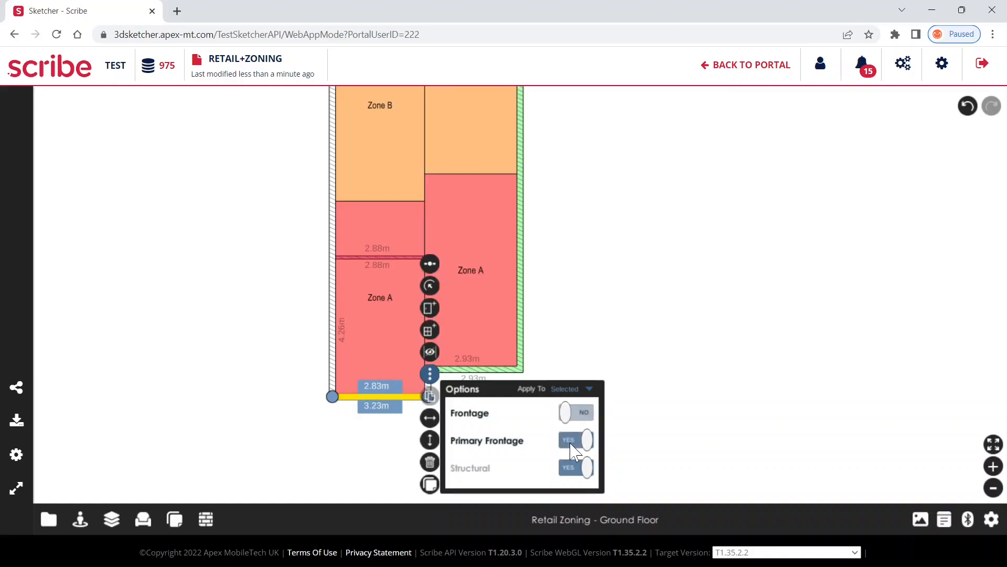
pyautogui.click(582, 341)
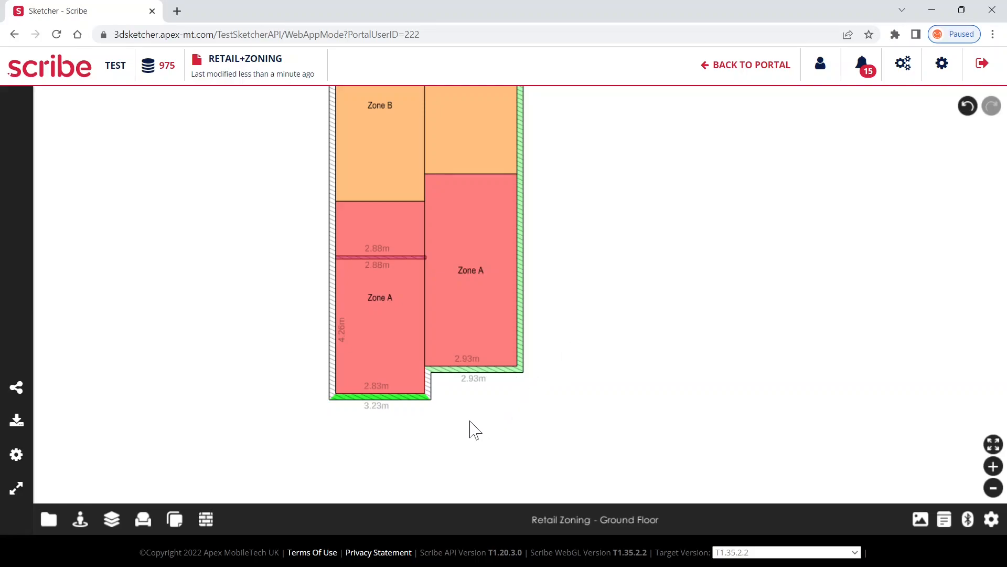
# Move the line between Zone A and Zone B in the right-hand strip rearward, making that Zone A about 7.7 m deep.
pyautogui.moveTo(472, 427); pyautogui.dragTo(498, 466)
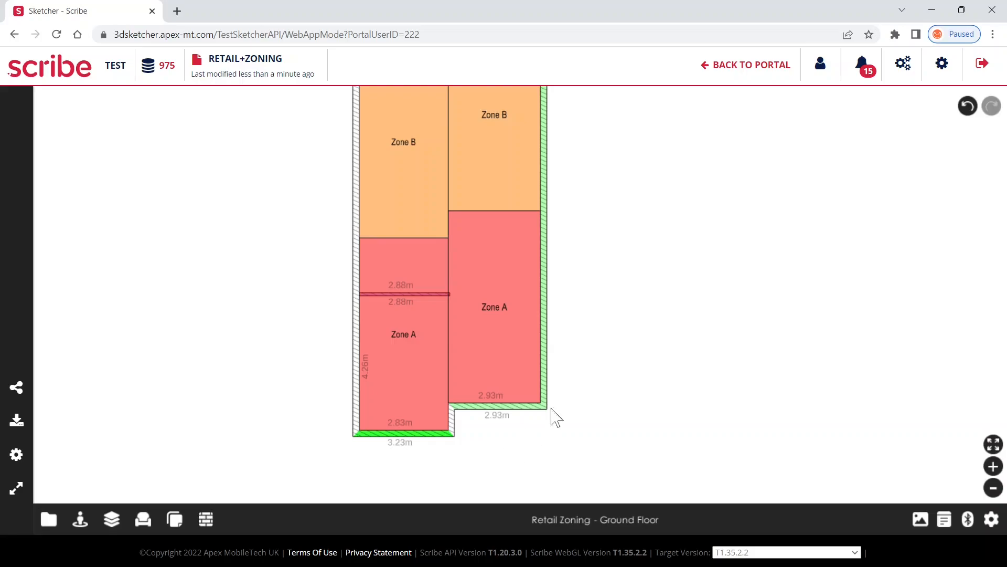
pyautogui.moveTo(591, 281); pyautogui.dragTo(611, 335)
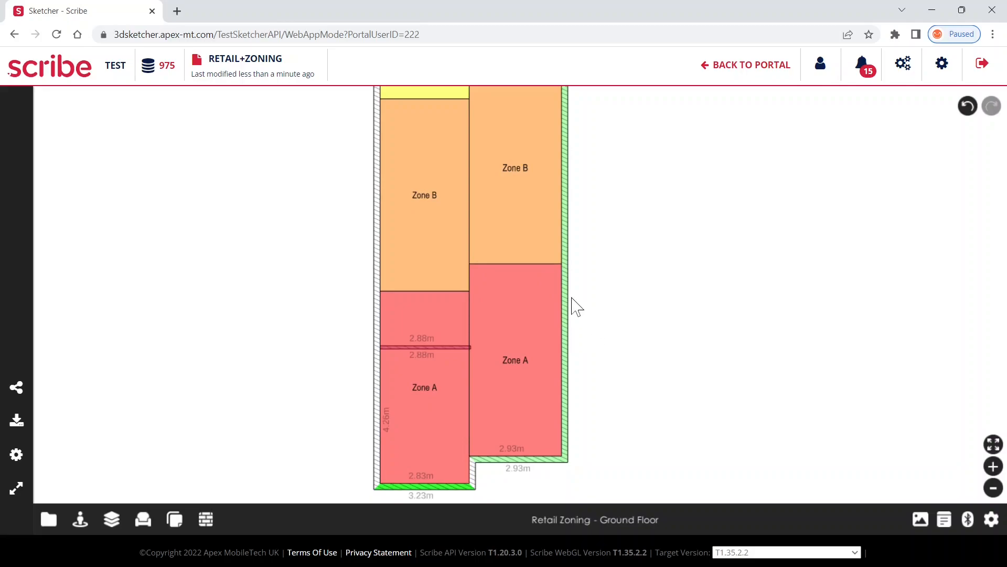
pyautogui.click(525, 263)
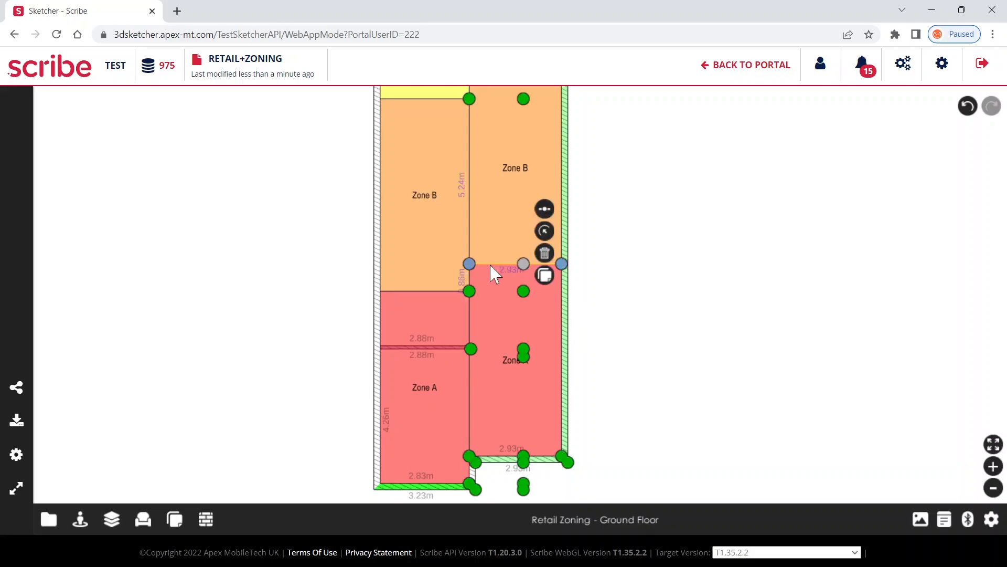
pyautogui.moveTo(488, 265); pyautogui.dragTo(498, 229)
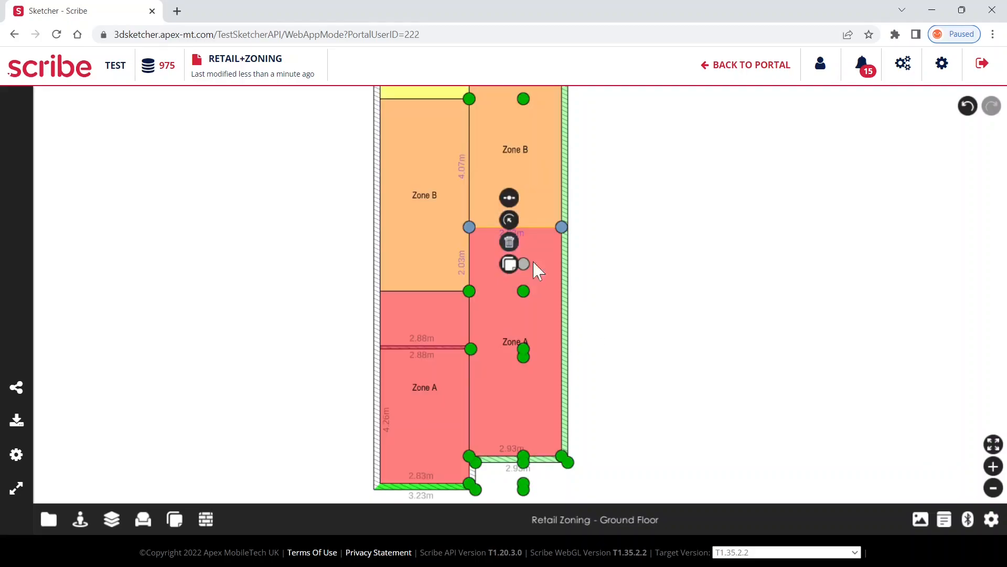
pyautogui.click(619, 280)
# Draw a dividing line straight across the right-hand Zone A to split it into front and rear parts.
pyautogui.click(205, 518)
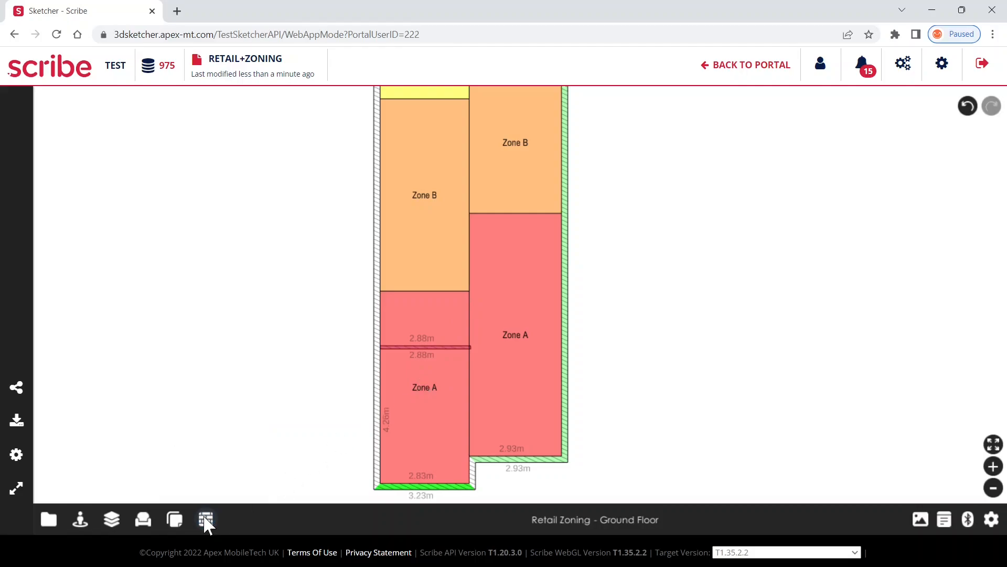
pyautogui.click(224, 461)
pyautogui.click(482, 310)
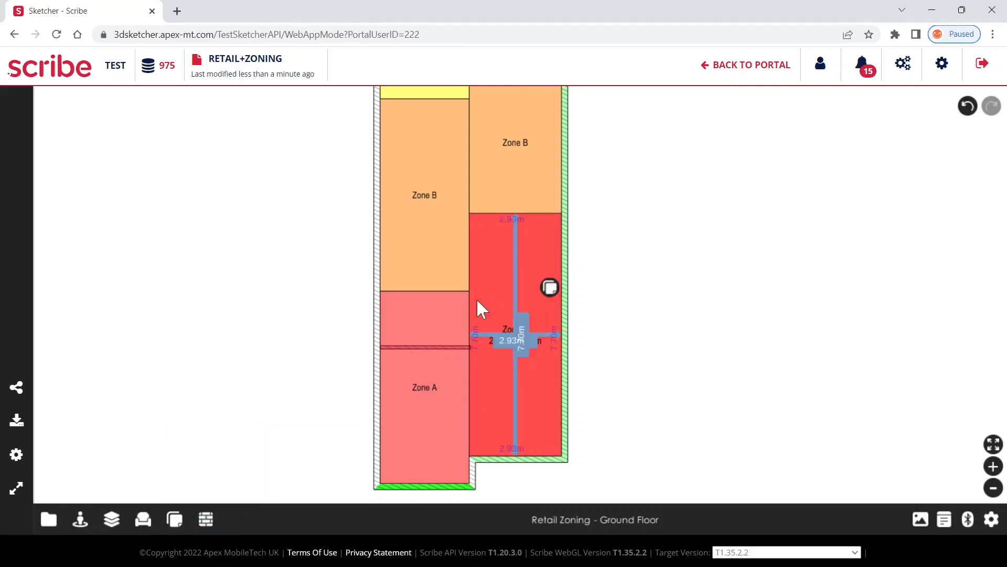
pyautogui.moveTo(470, 309); pyautogui.dragTo(558, 308)
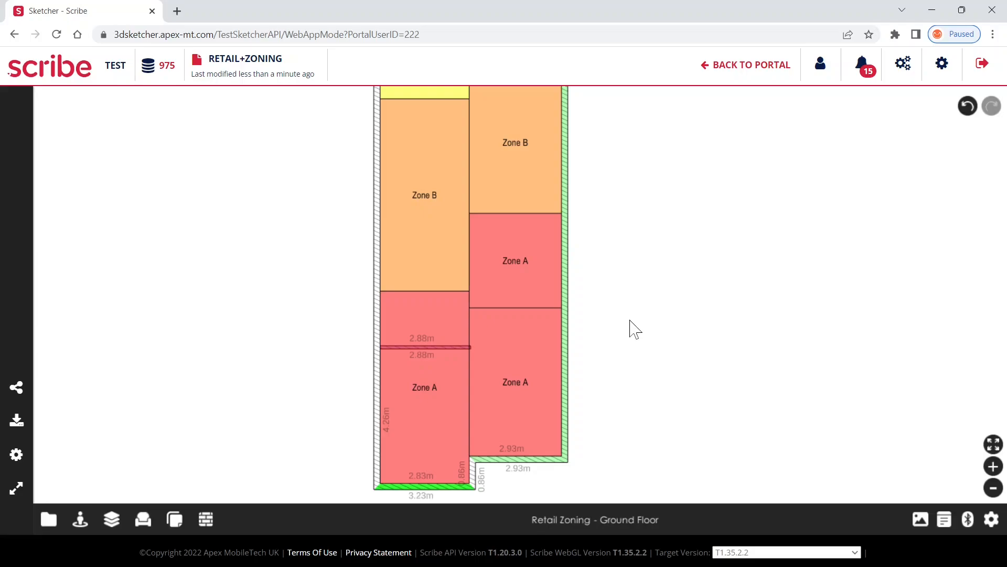
# Assign room type Zone B to the rear part of the split right-hand zone, and rename that part Zone A2.
pyautogui.click(523, 259)
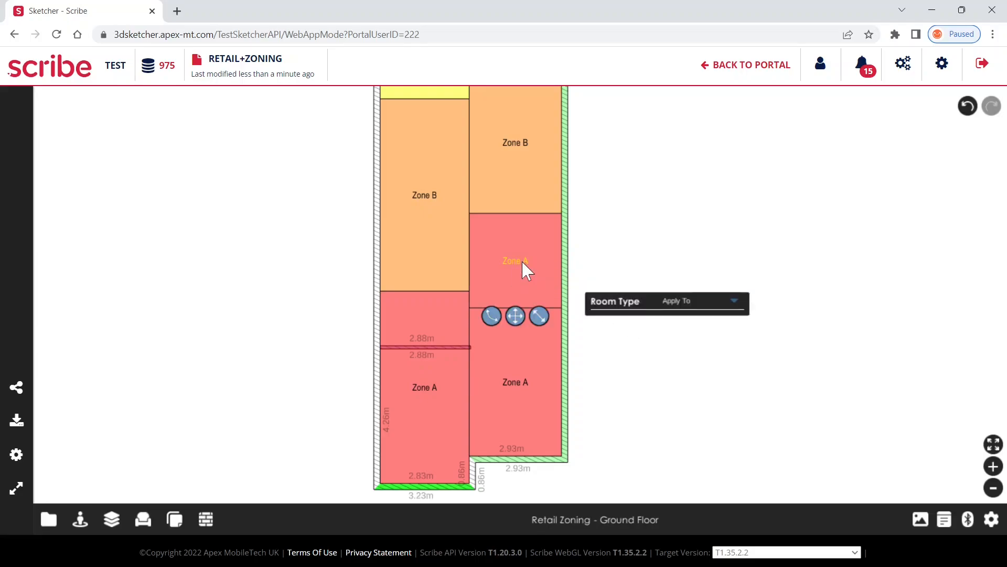
pyautogui.click(610, 281)
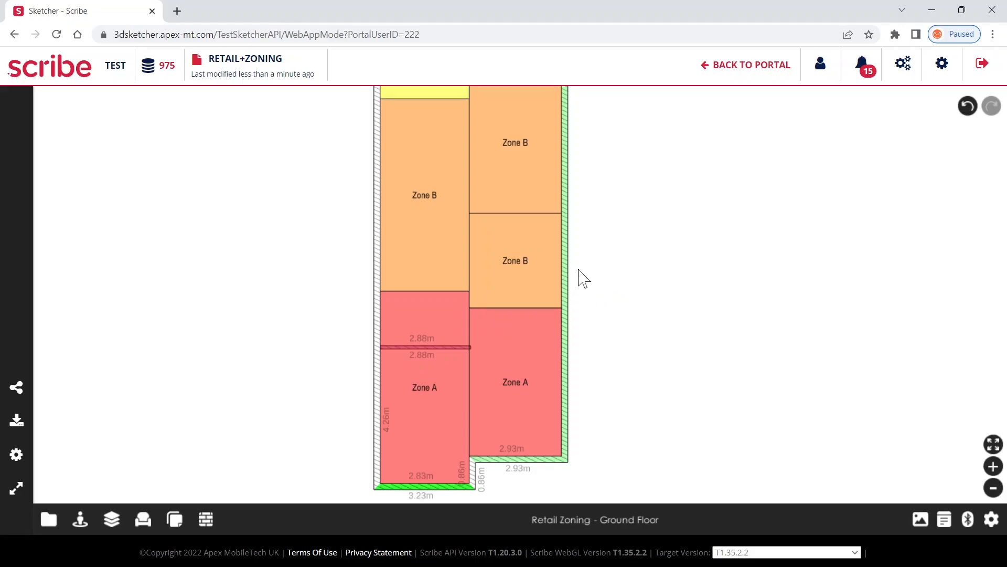
pyautogui.click(526, 264)
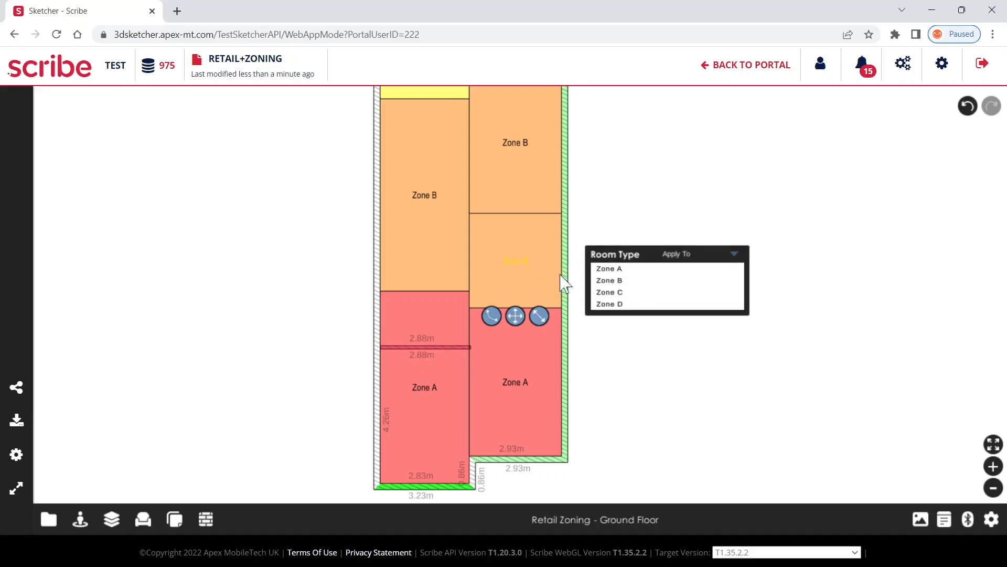
pyautogui.doubleClick(522, 265)
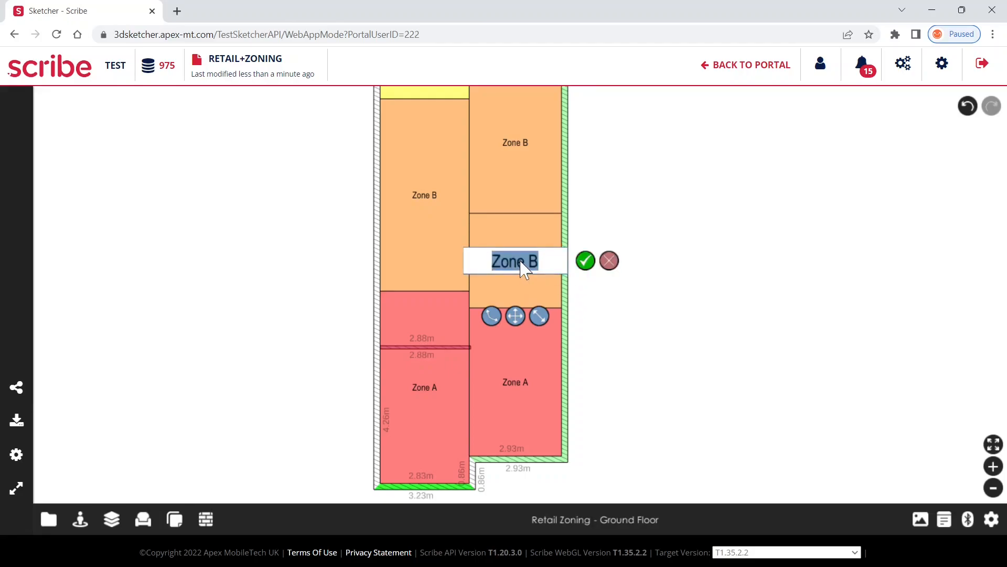
pyautogui.write('Zone ')
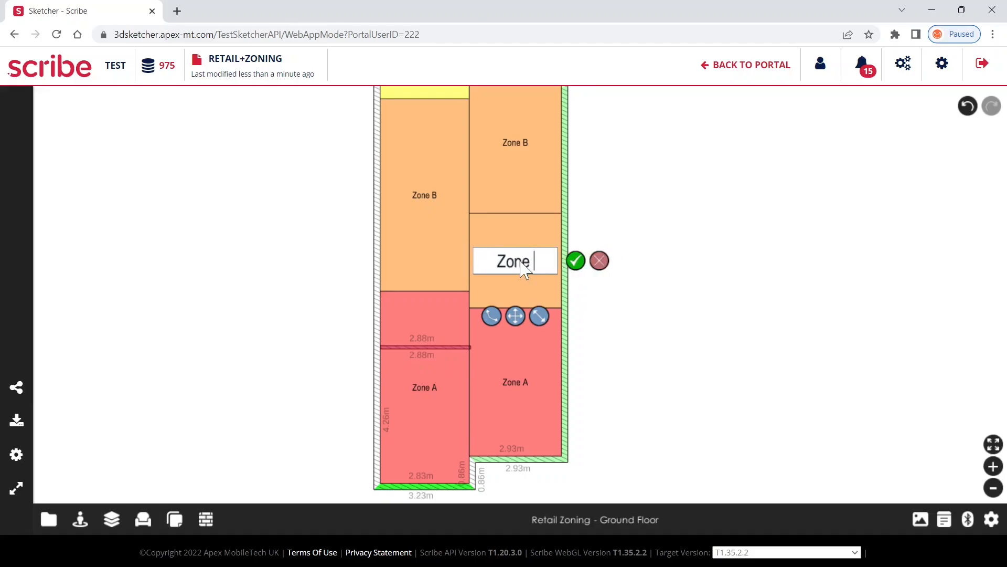
pyautogui.write('A2')
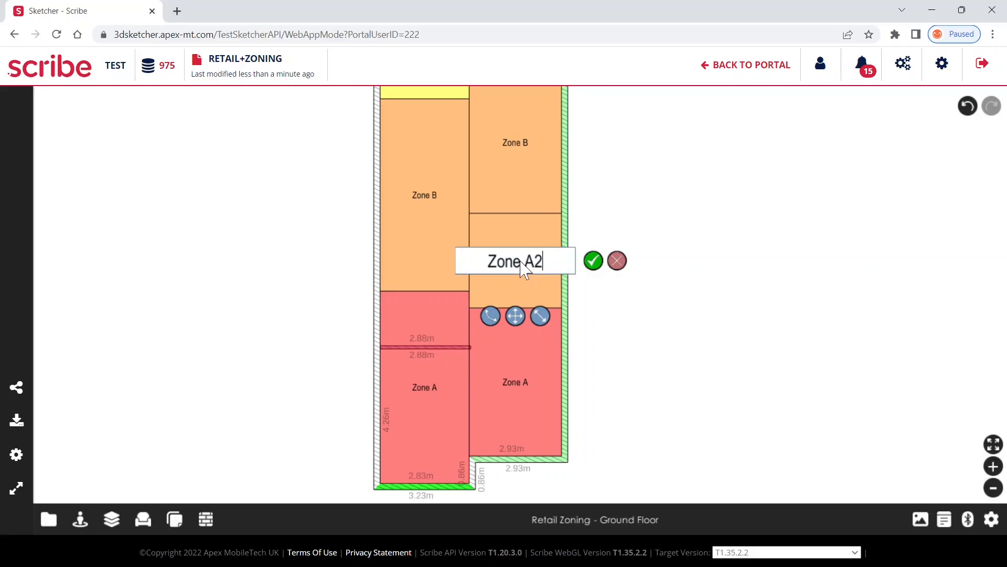
pyautogui.click(593, 260)
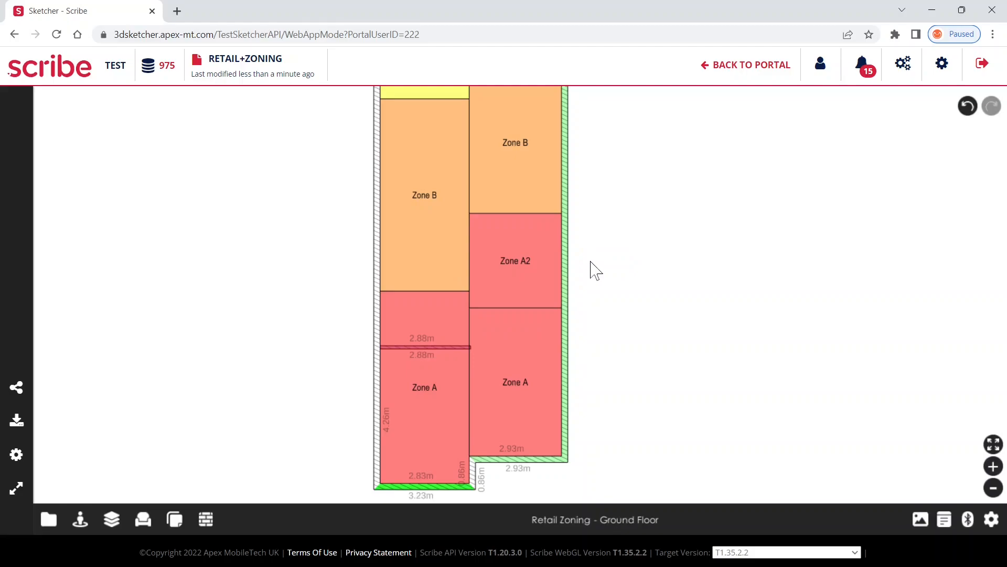
# Turn automatic zoning back on to discard the manual zone edits.
pyautogui.click(207, 522)
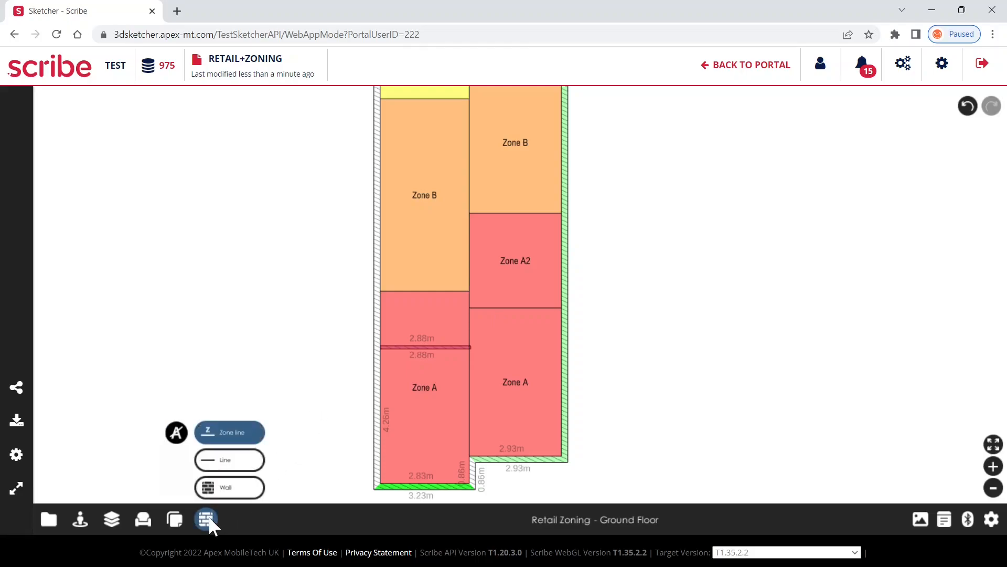
pyautogui.click(175, 441)
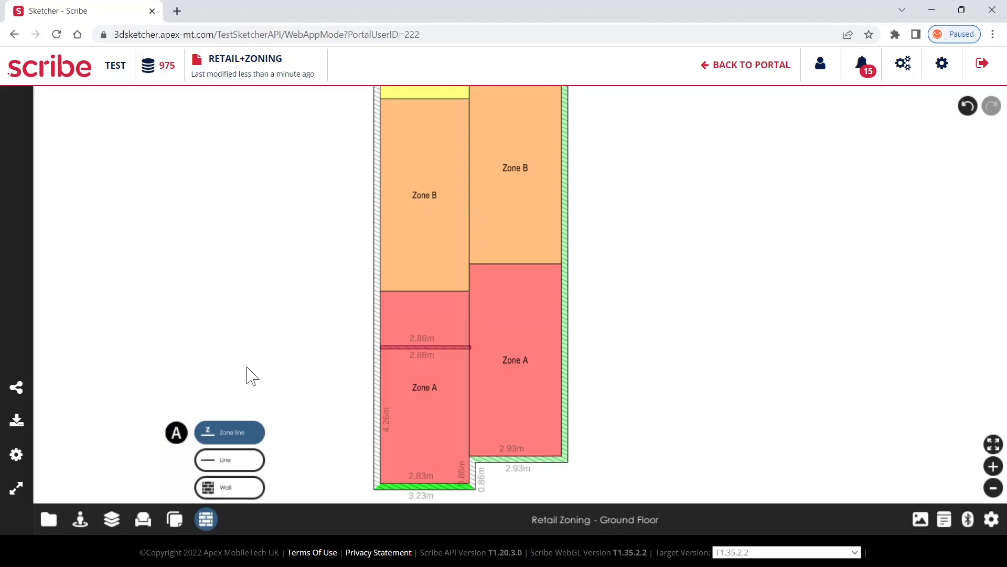
pyautogui.click(107, 521)
# Open the area calculations and review the Retail Zones breakdown, including the Zone A and Zone B areas.
pyautogui.click(84, 516)
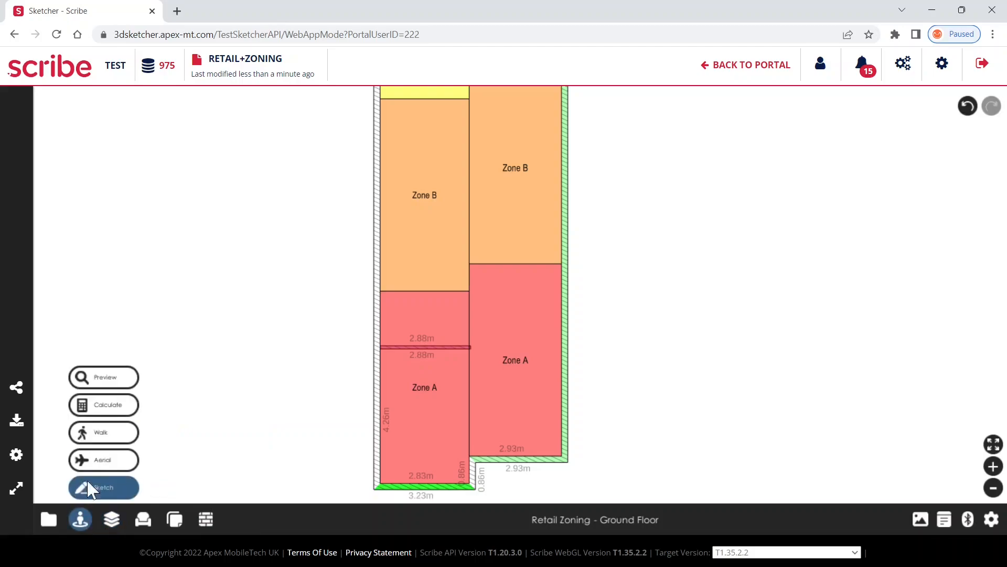
pyautogui.click(115, 412)
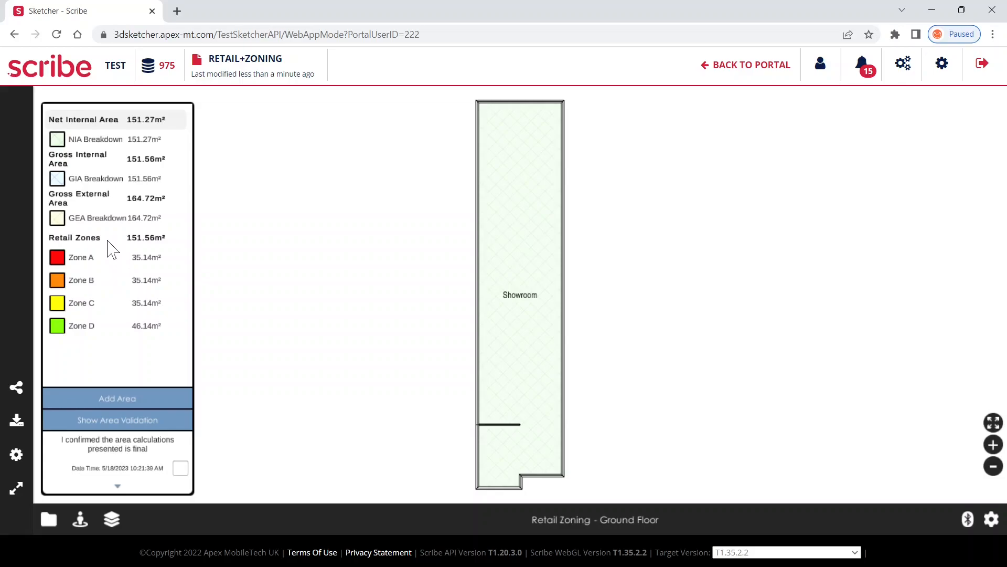
pyautogui.click(109, 242)
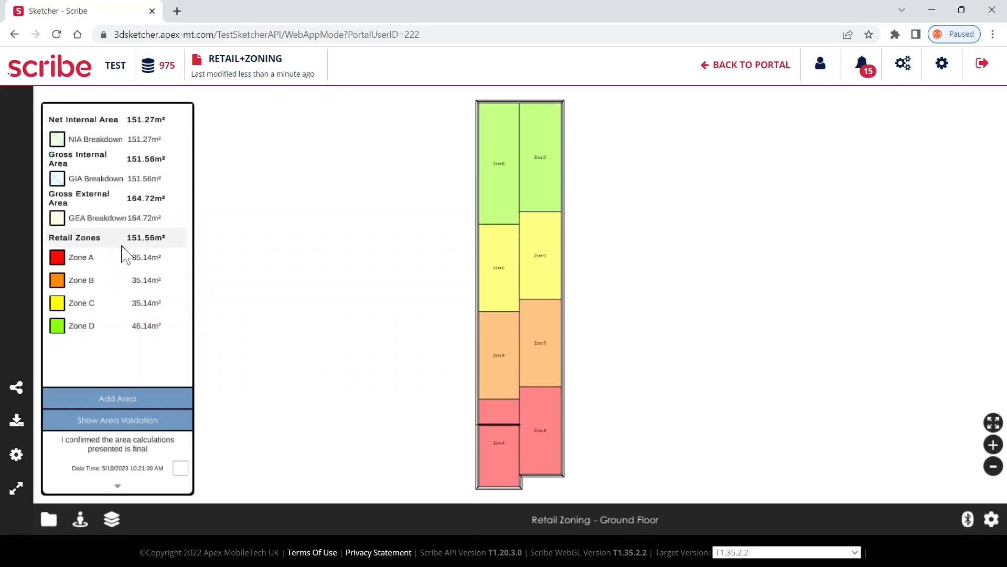
pyautogui.click(125, 255)
pyautogui.click(123, 325)
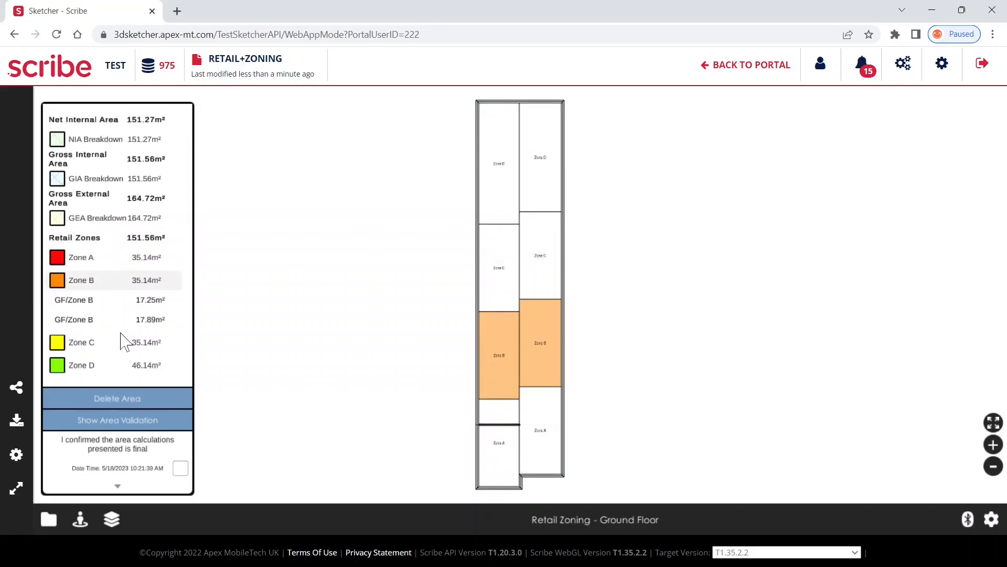
# Select Zone C in the area breakdown and exclude its right-hand section from the calculation.
pyautogui.click(122, 341)
pyautogui.click(538, 271)
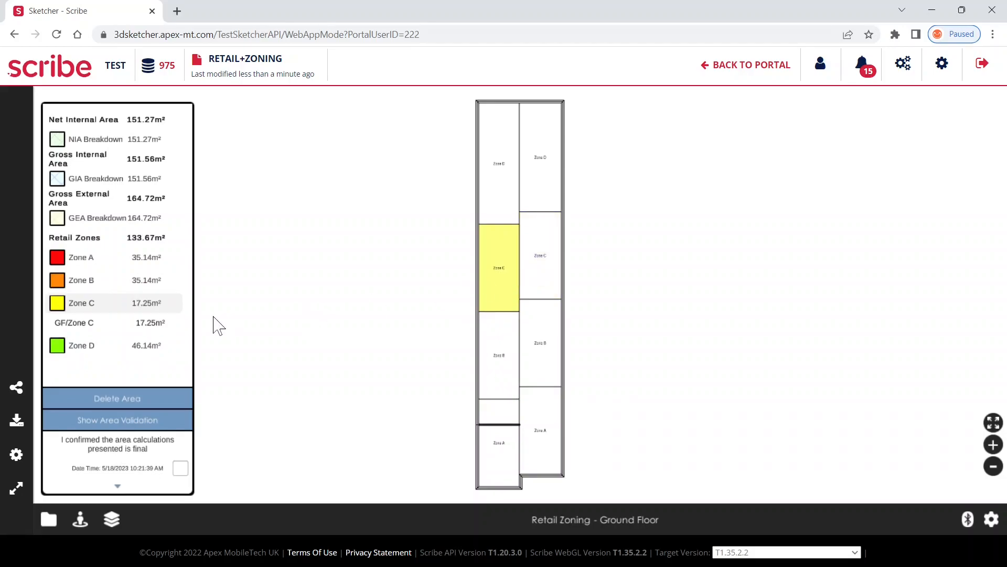
# Return to the sketch and open the Preview of the ground floor plan.
pyautogui.click(80, 519)
pyautogui.click(81, 519)
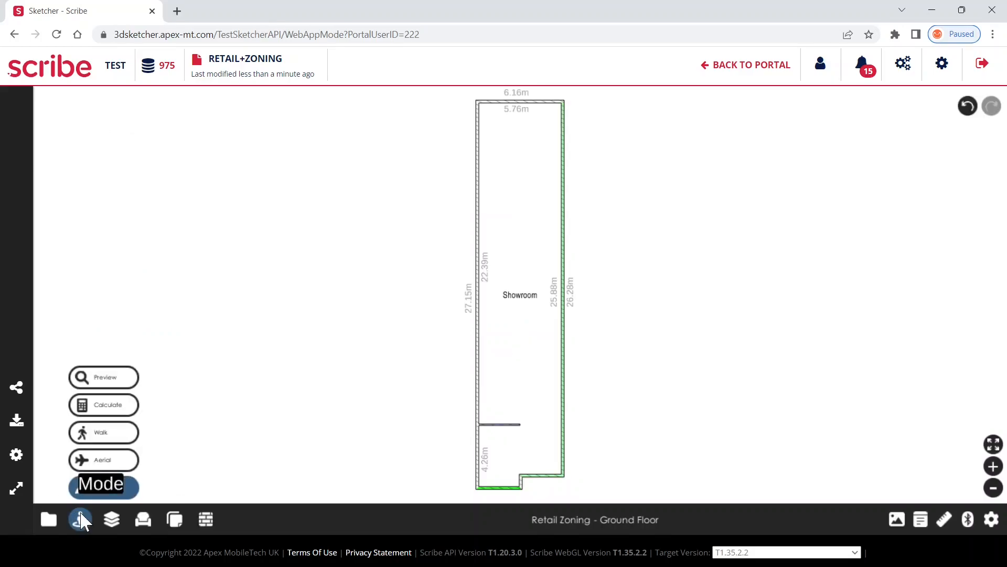
pyautogui.click(120, 381)
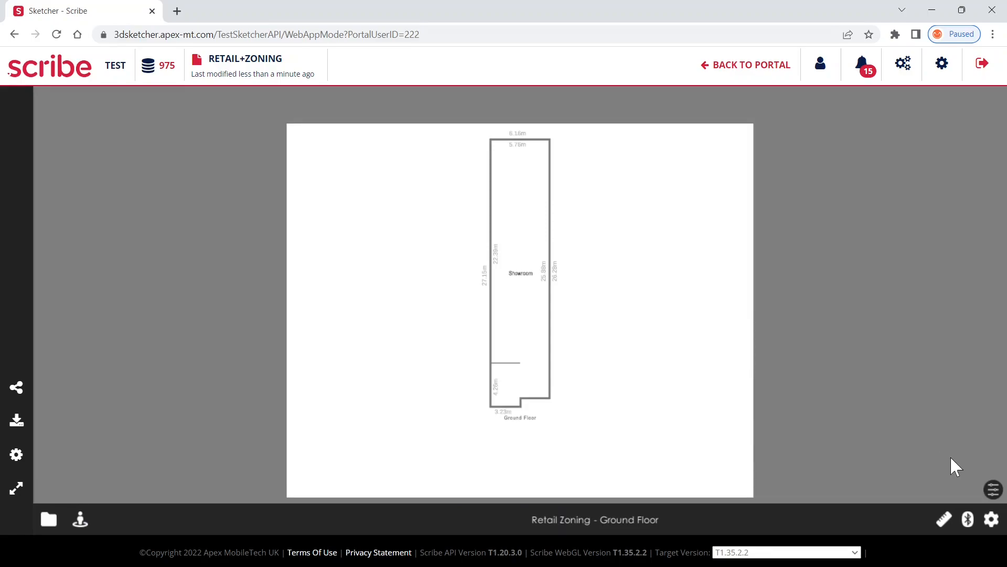
# Set the preview's area calculation to Retail Zones and turn on Show Area Page.
pyautogui.click(993, 489)
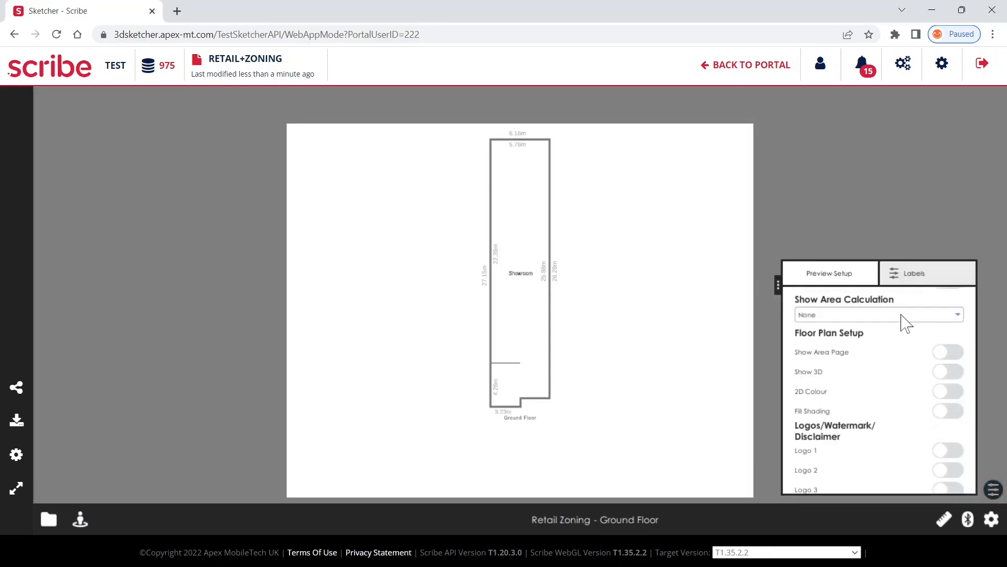
pyautogui.click(901, 316)
pyautogui.click(867, 331)
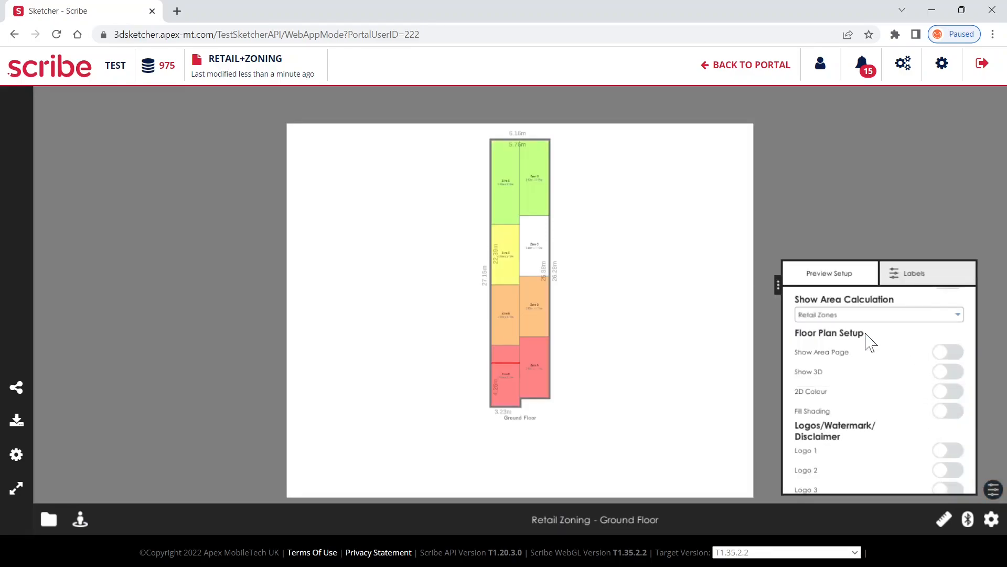
pyautogui.click(950, 359)
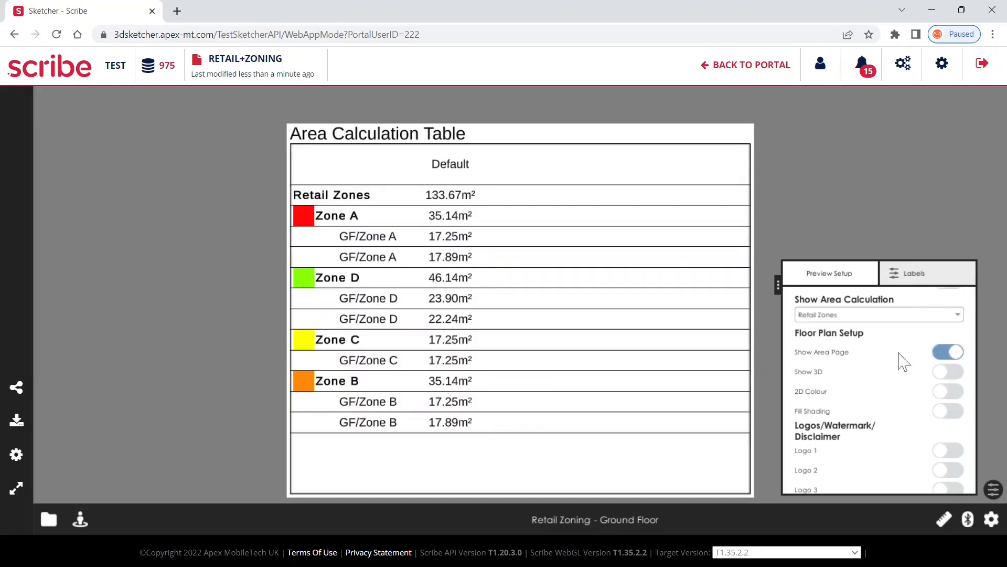
# Export the sketch and download the area data as a JPG, viewing the resulting image and closing it.
pyautogui.click(16, 420)
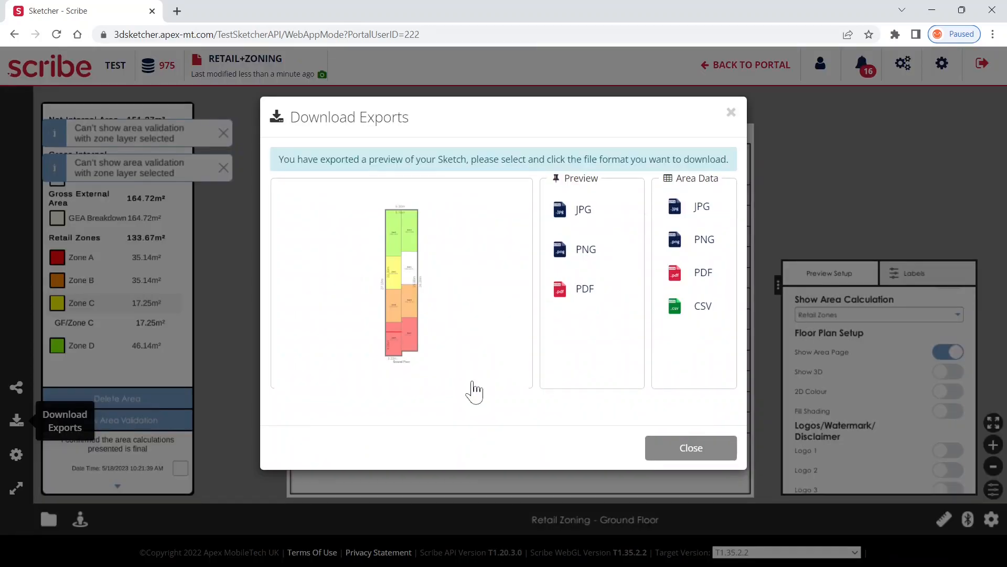
pyautogui.click(682, 208)
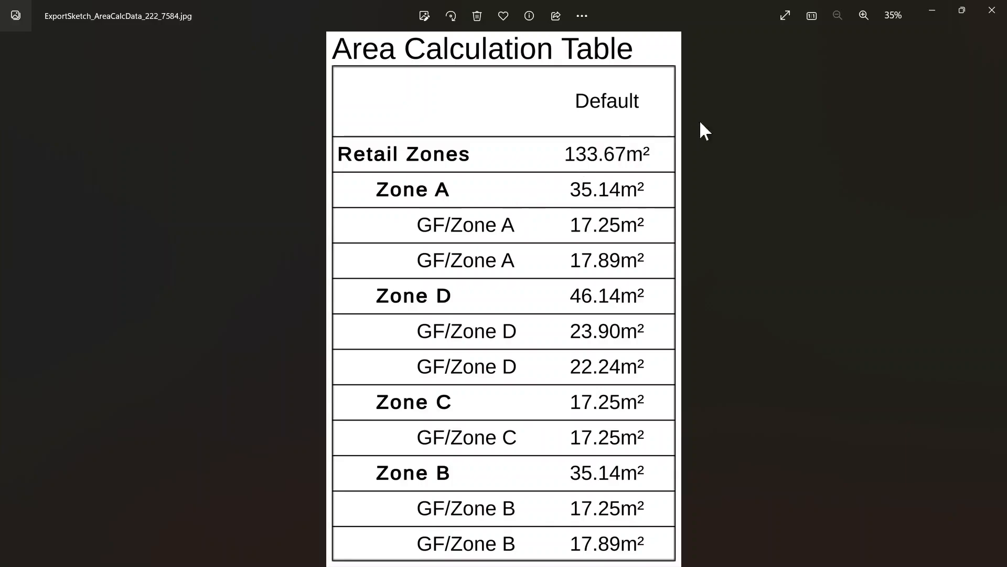
pyautogui.click(992, 10)
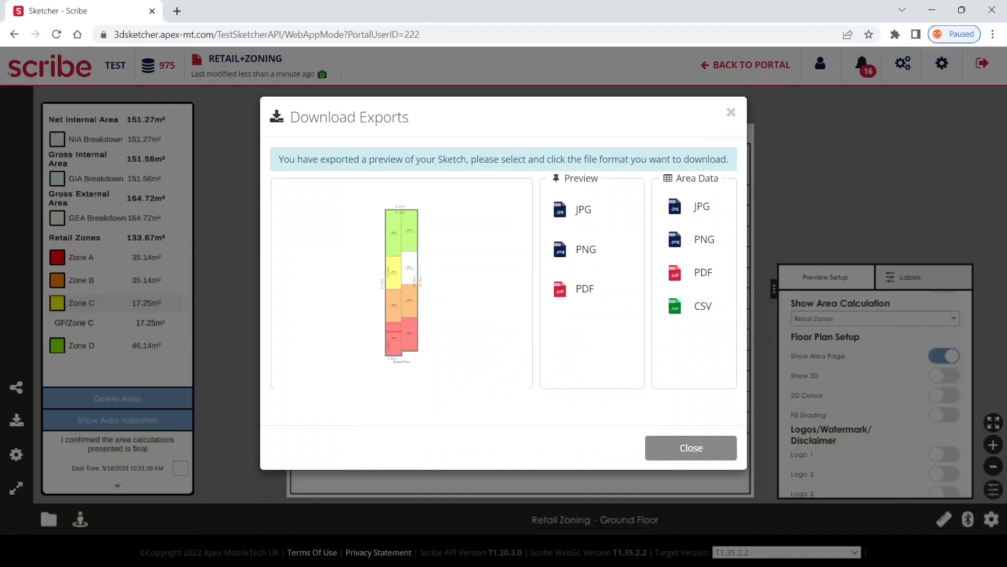